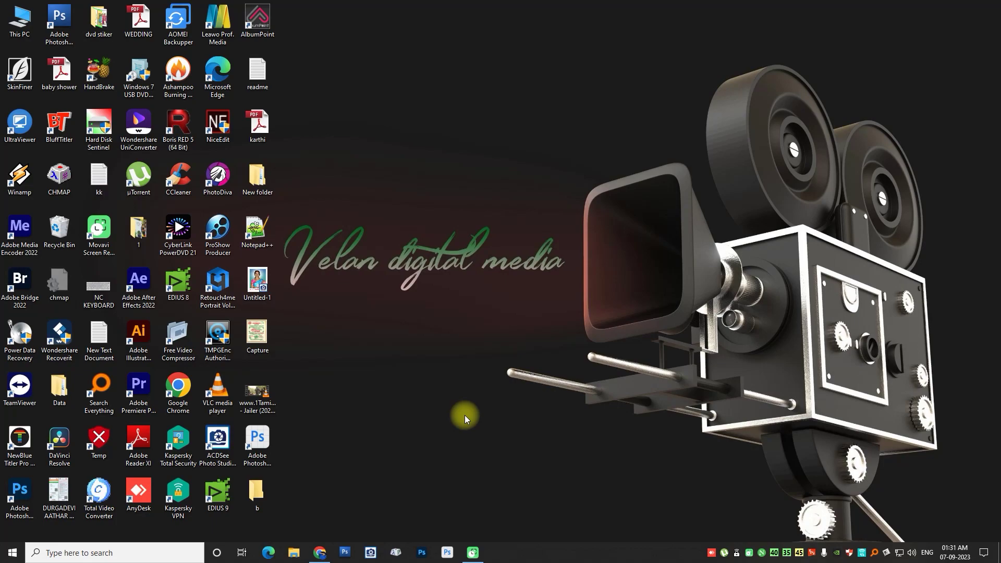
# Step: Launch Adobe Photoshop (Beta) from its desktop shortcut
pyautogui.doubleClick(268, 453)
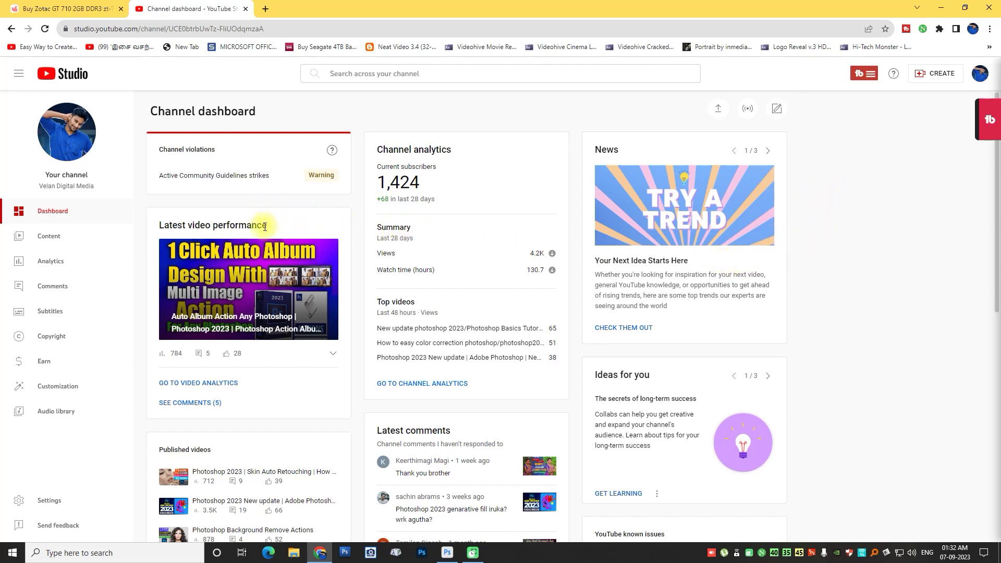
pyautogui.click(244, 177)
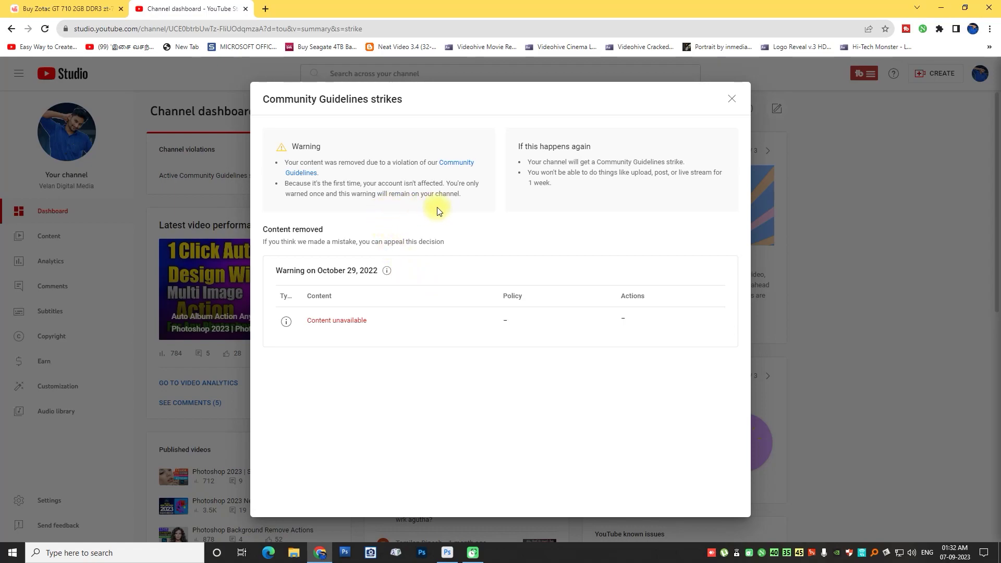
pyautogui.click(732, 100)
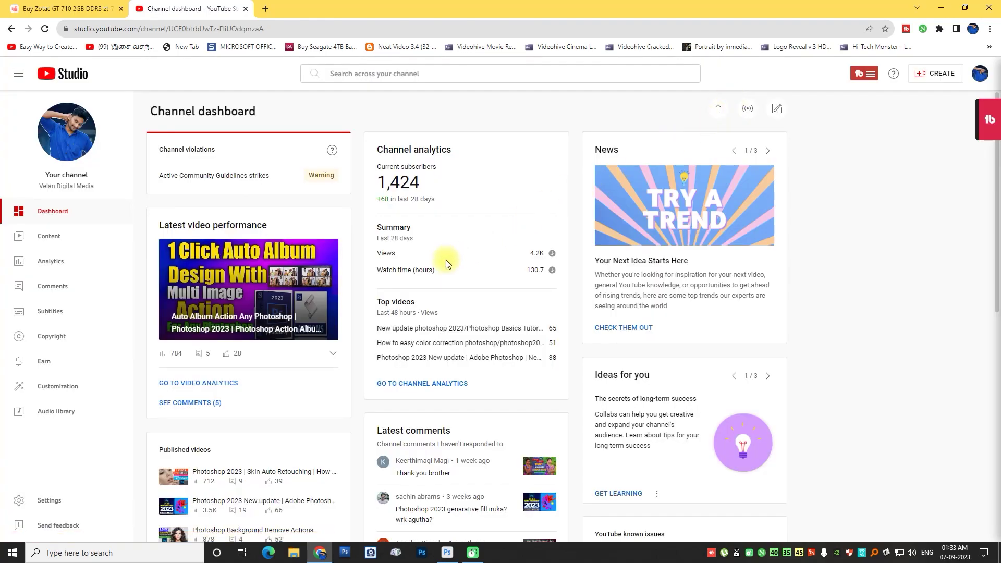
pyautogui.scroll(-2, 305, 283)
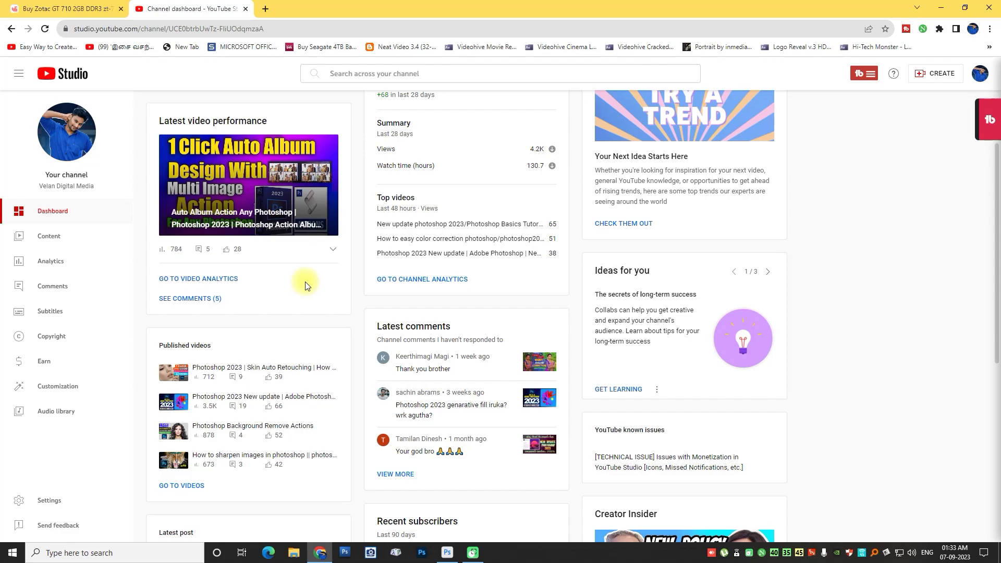
# Step: Open YouTube Studio's Earn page and highlight the 1,424 of 1,000 subscribers count
pyautogui.click(53, 363)
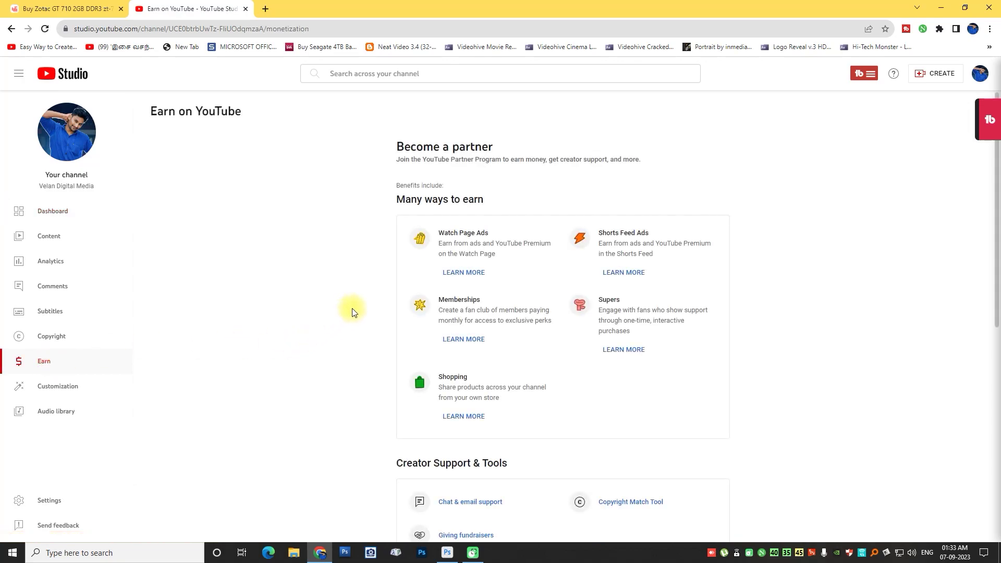
pyautogui.scroll(-4, 352, 308)
pyautogui.scroll(-3, 353, 308)
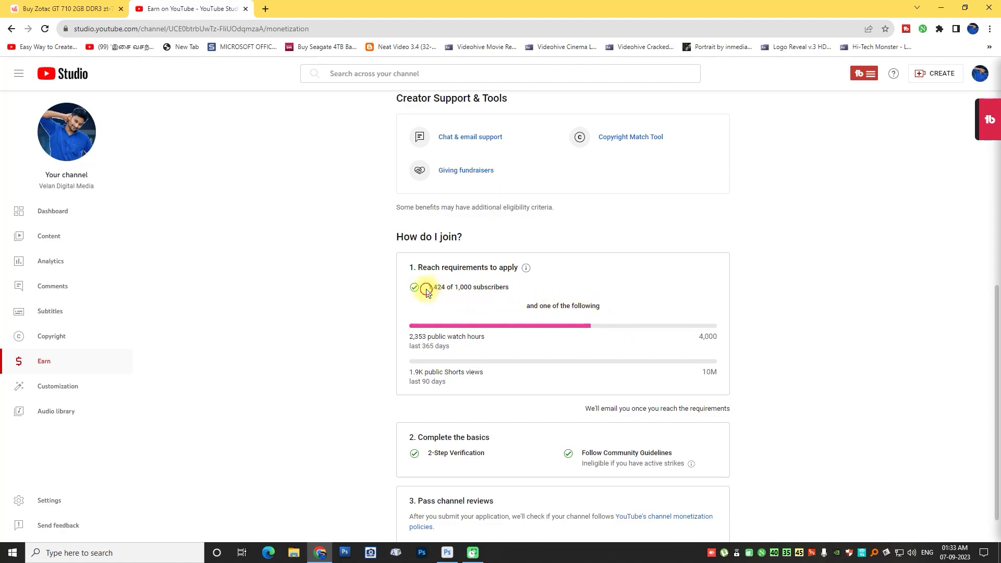
pyautogui.moveTo(426, 289); pyautogui.dragTo(499, 288)
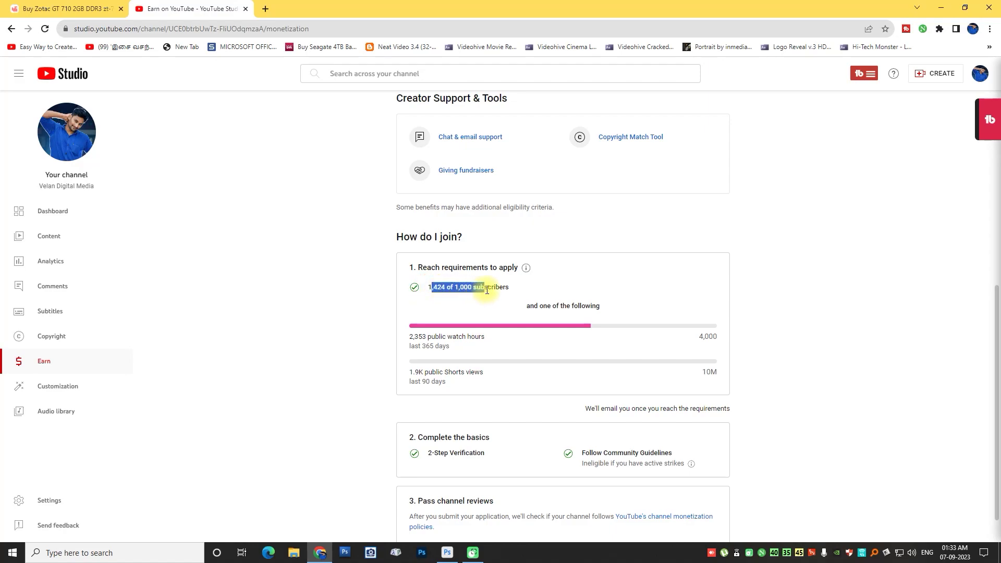
pyautogui.click(504, 289)
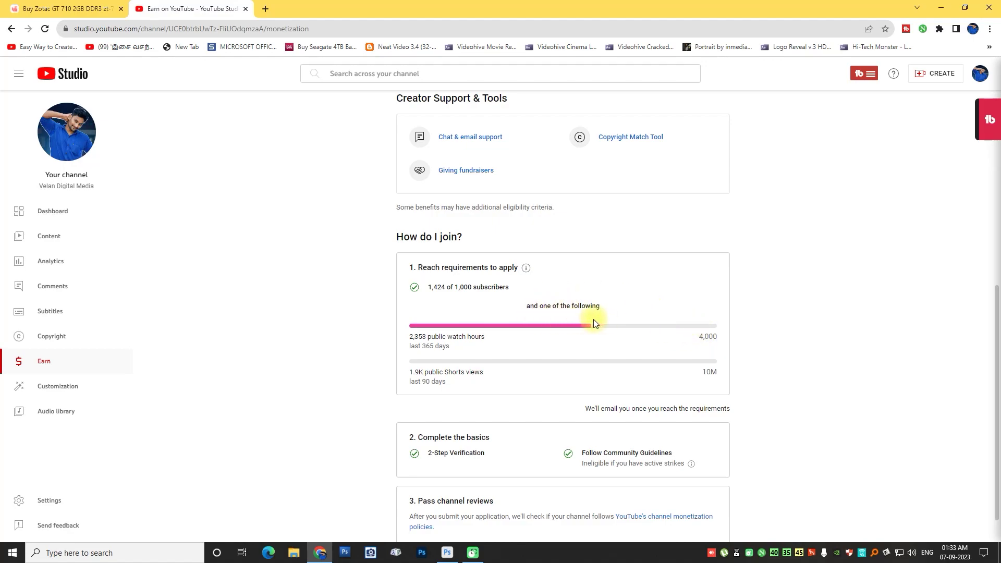
# Step: Scroll through the monetization requirements, including 2,353 of 4,000 public watch hours
pyautogui.scroll(-1, 595, 323)
pyautogui.scroll(4, 594, 323)
pyautogui.scroll(2, 593, 323)
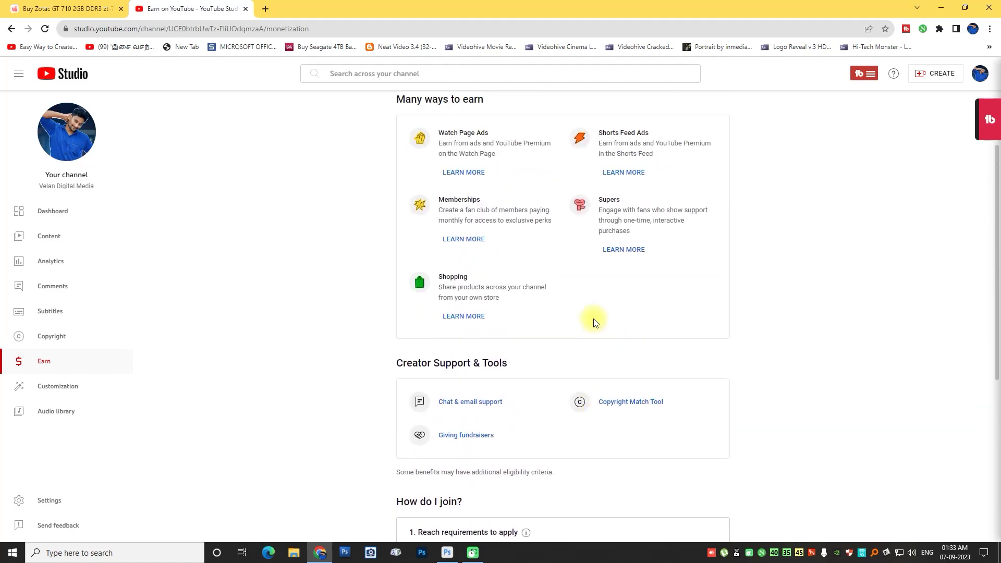
pyautogui.scroll(-4, 593, 323)
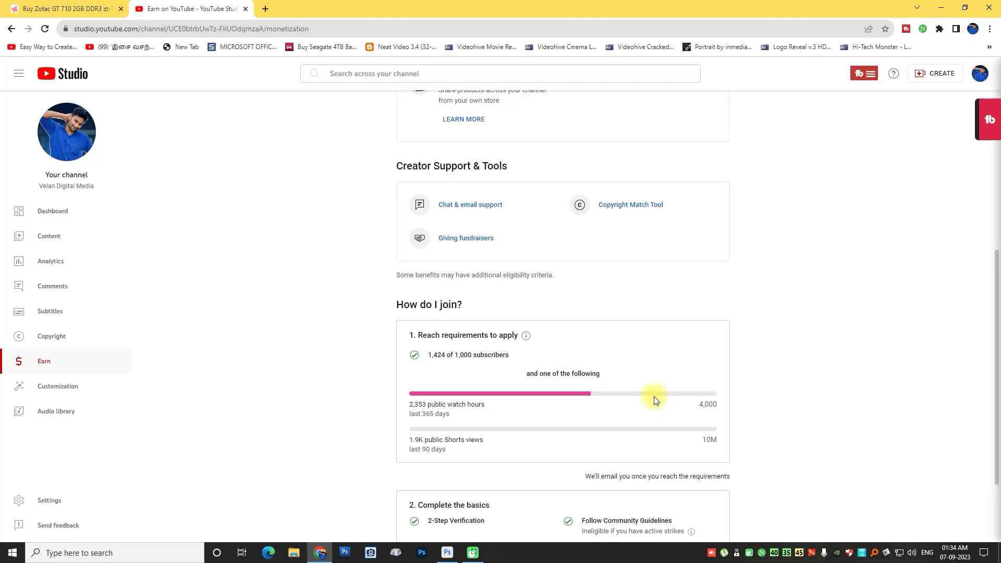
pyautogui.scroll(-2, 646, 399)
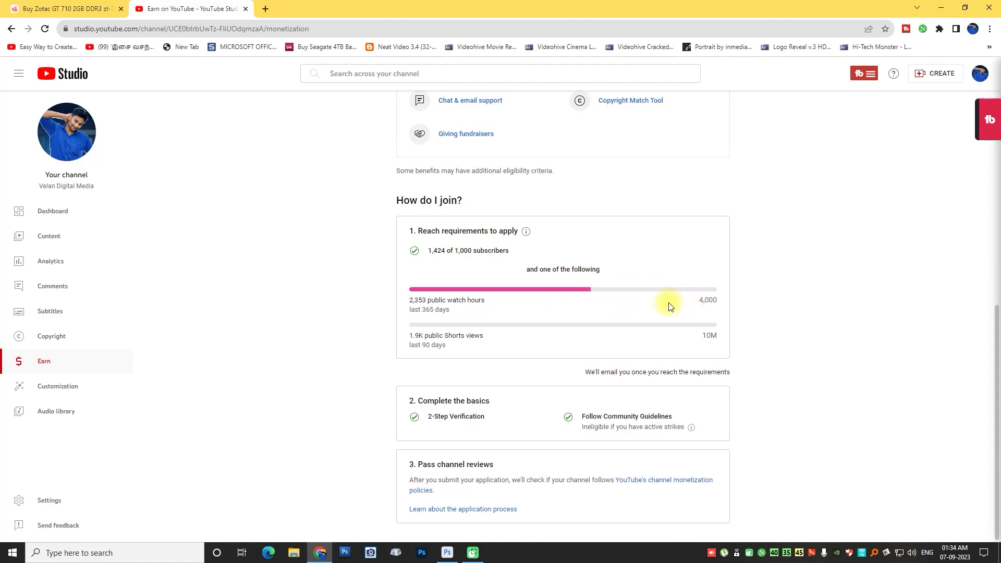
pyautogui.scroll(1, 665, 311)
pyautogui.scroll(2, 665, 311)
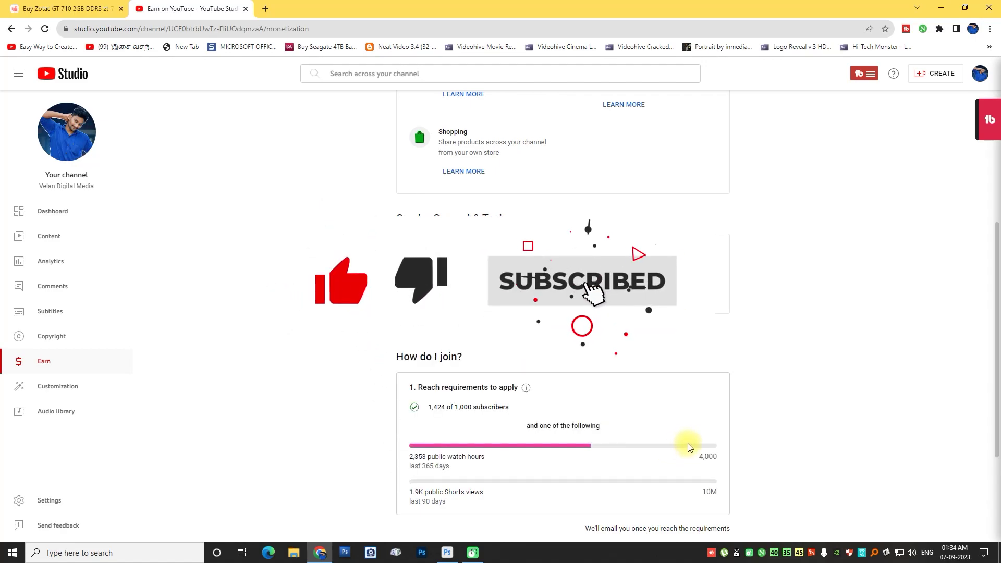
pyautogui.scroll(3, 657, 417)
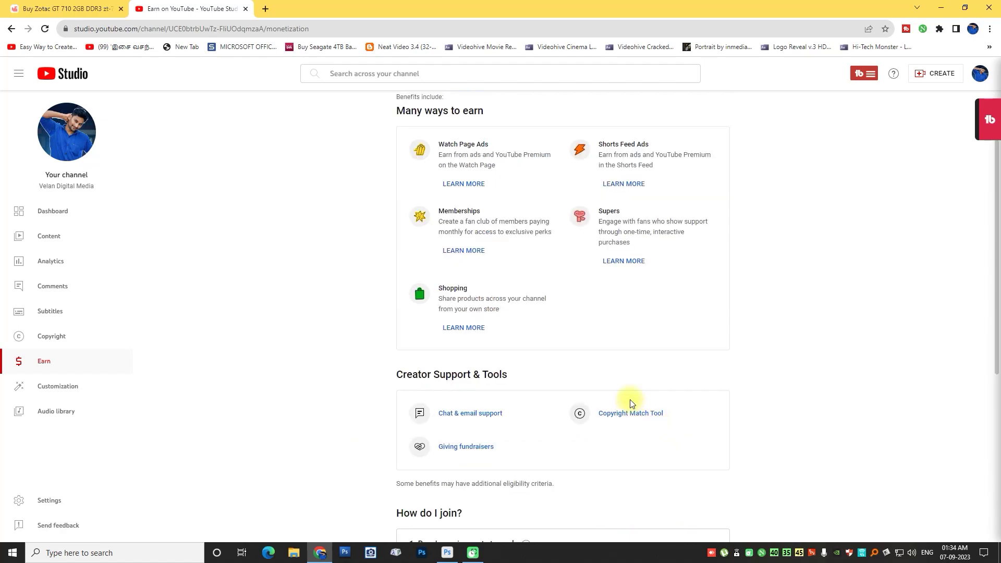
pyautogui.scroll(-3, 624, 392)
pyautogui.scroll(-1, 620, 390)
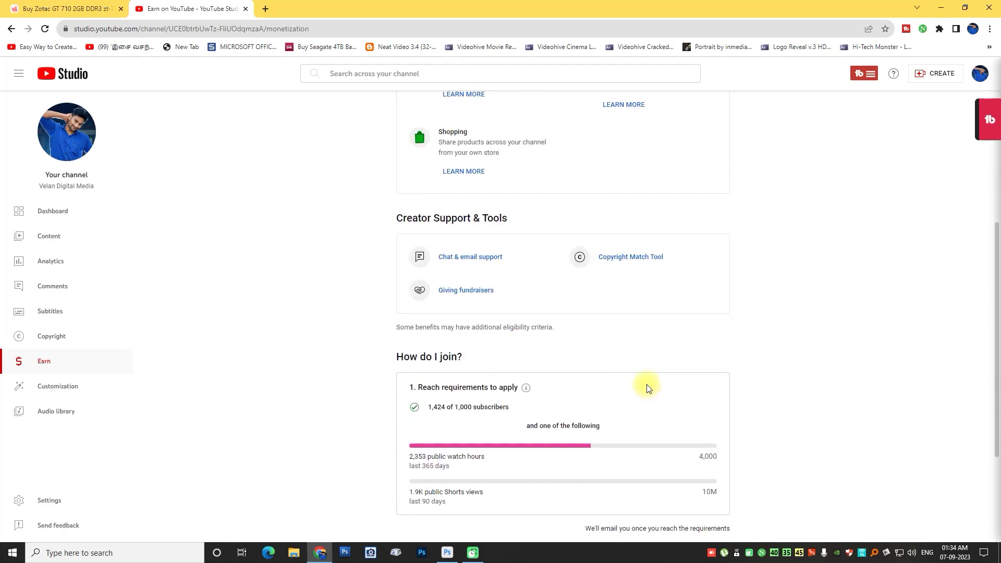
# Step: Return to Photoshop's Home screen, browse the recent files, and show the Help menu
pyautogui.hotkey('alt', 'Tab')
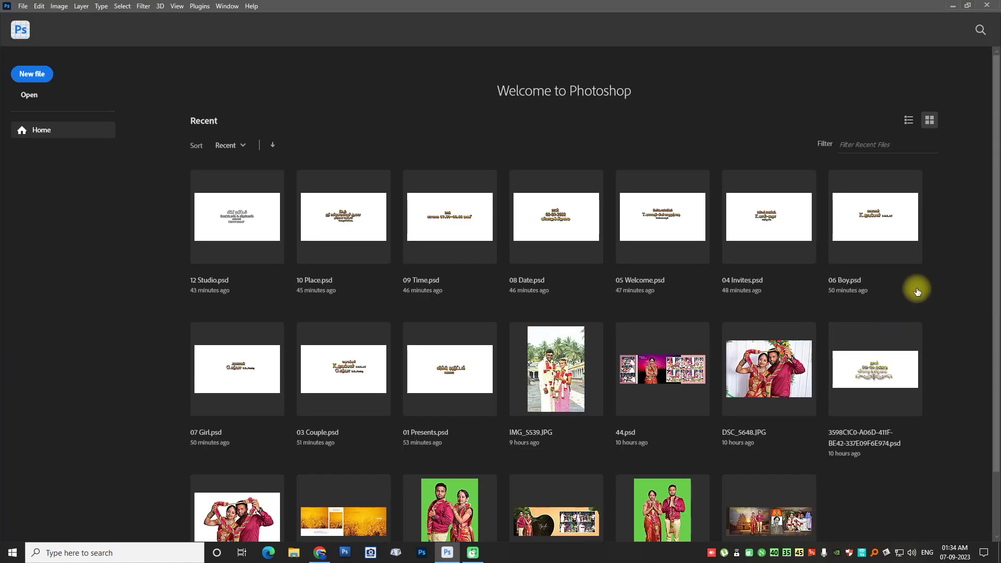
pyautogui.scroll(-2, 917, 292)
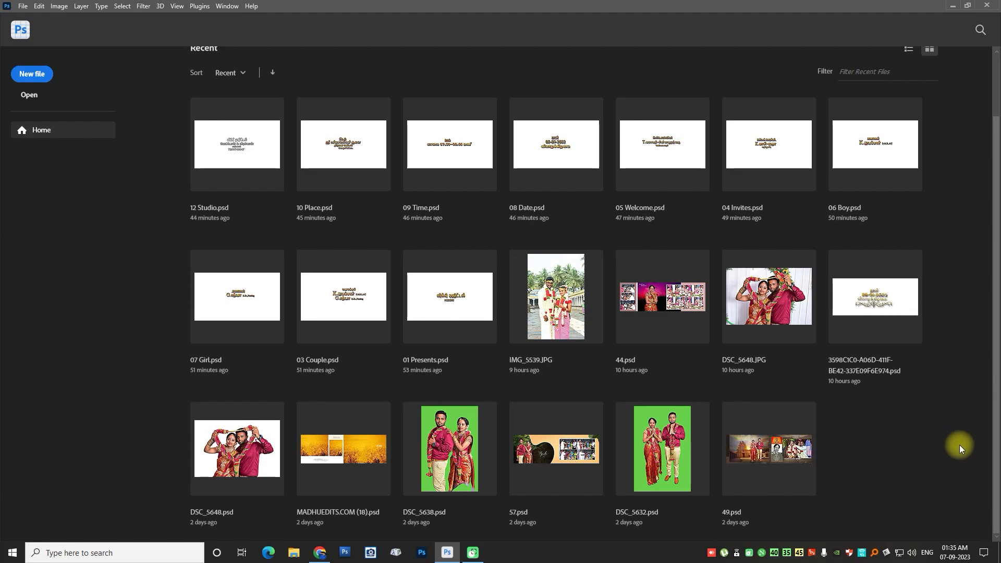
pyautogui.scroll(2, 921, 397)
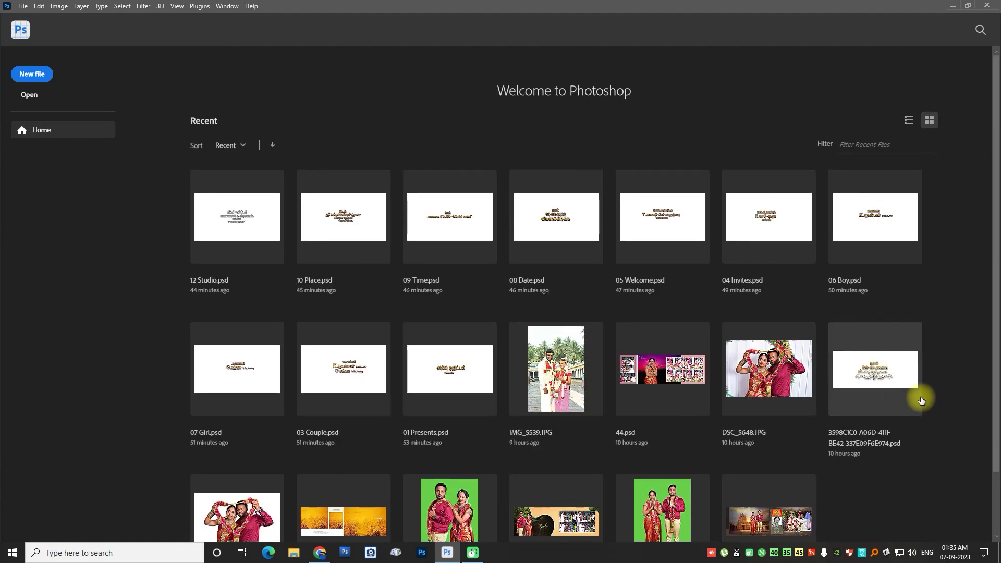
pyautogui.click(250, 6)
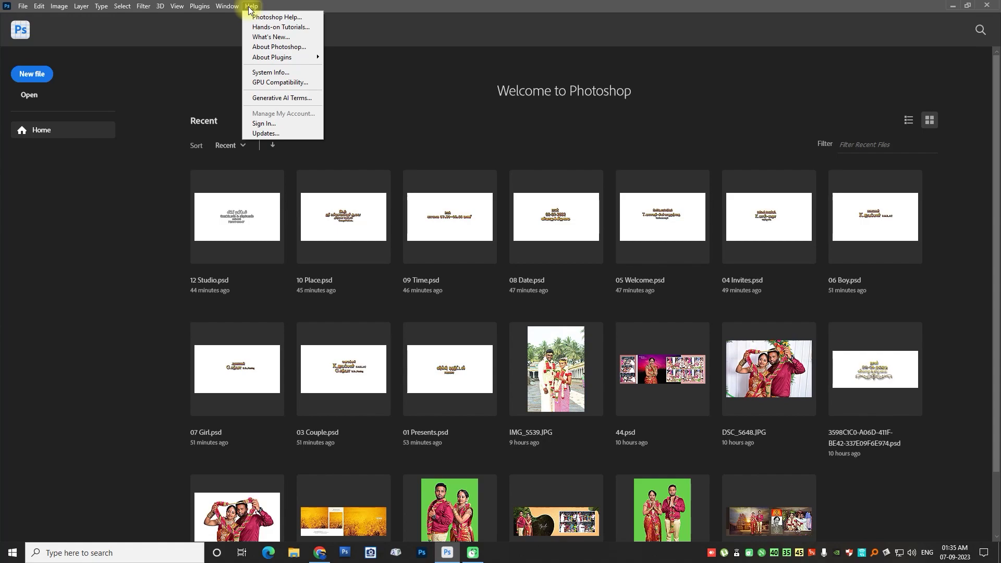
pyautogui.click(274, 47)
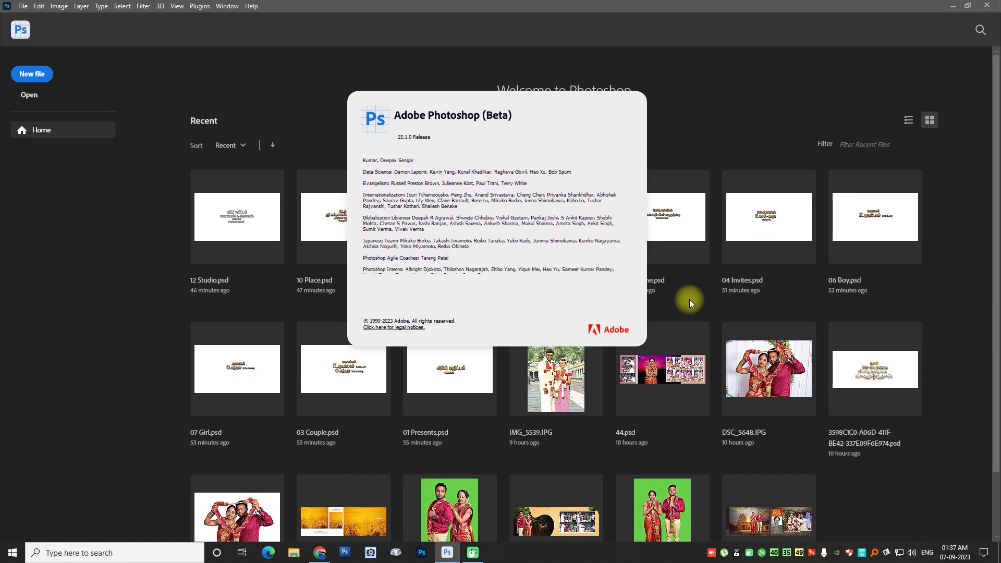
pyautogui.click(689, 301)
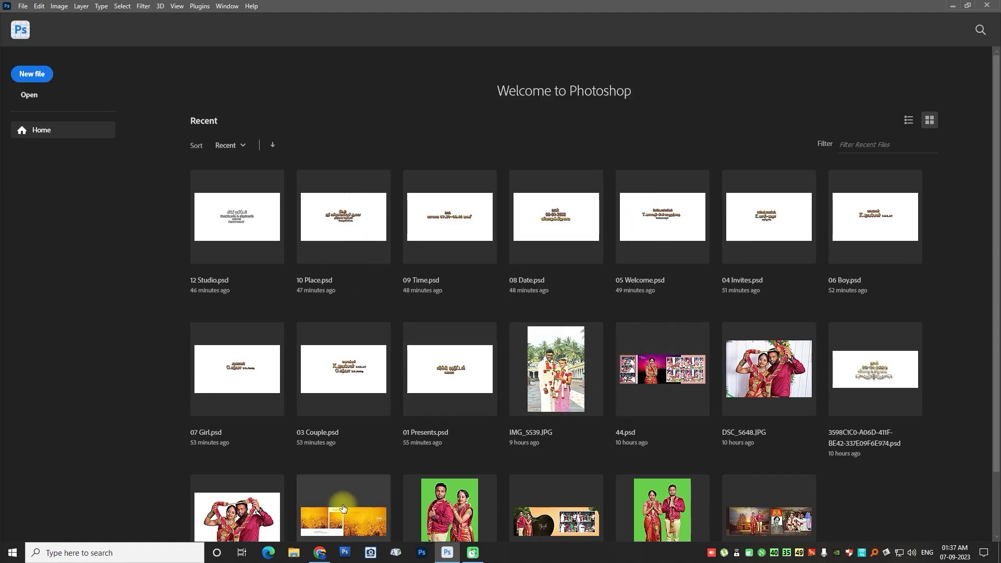
# Step: View the Zotac GT 710 2GB product page (₹3,665) in Chrome, then return to Photoshop
pyautogui.click(320, 553)
pyautogui.click(92, 9)
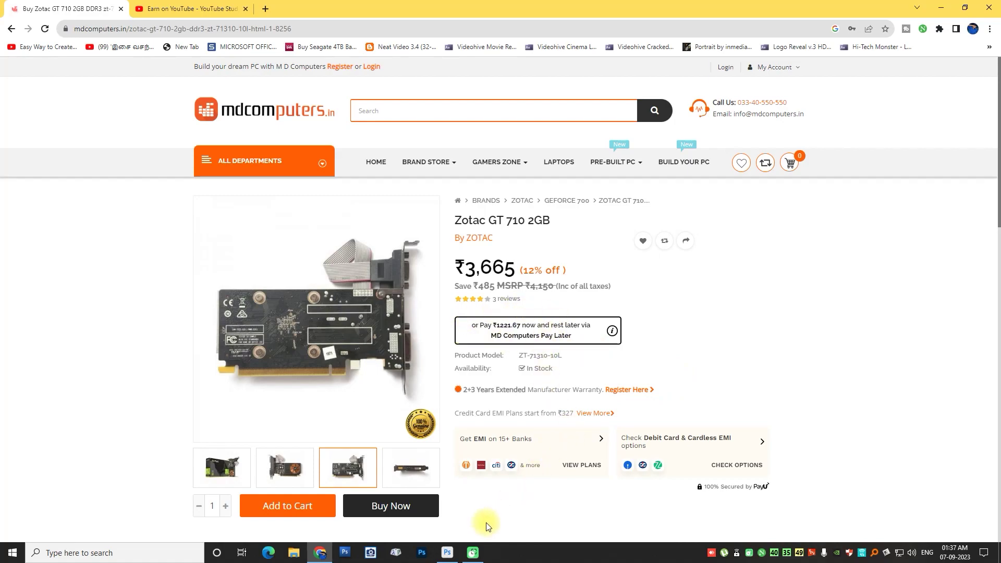
pyautogui.moveTo(447, 552)
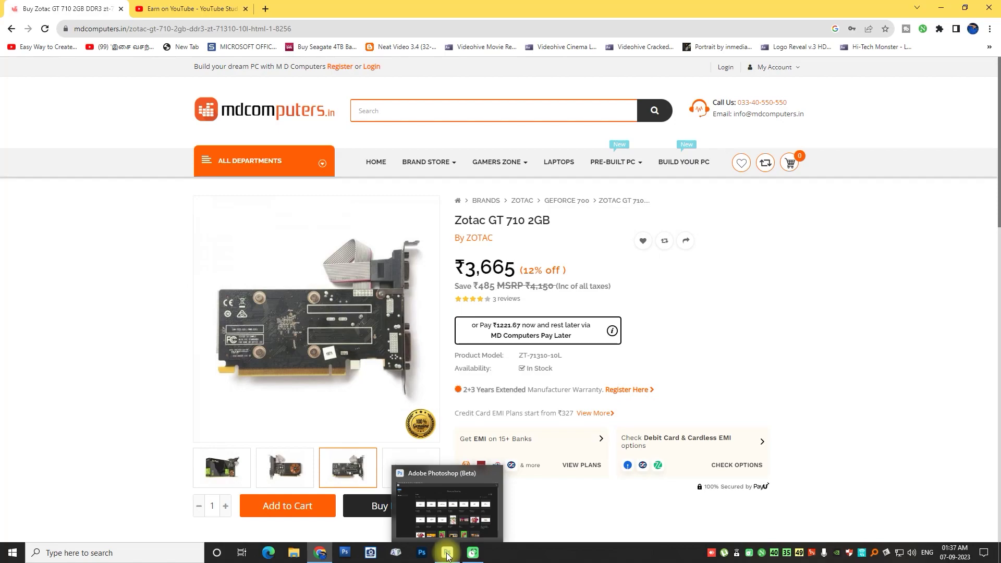
pyautogui.click(447, 556)
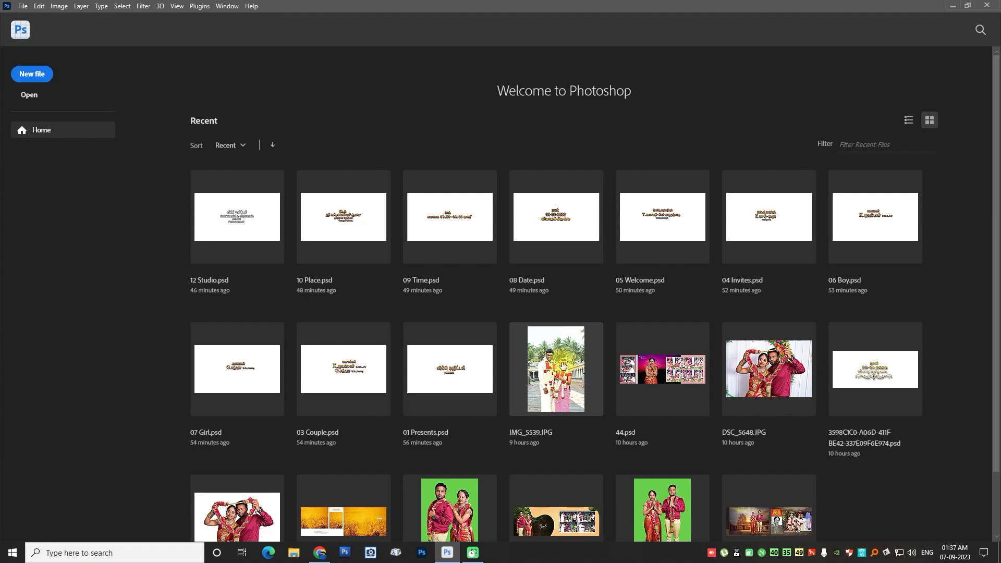
# Step: Open IMG_5539.JPG and enable the Contextual Task Bar from the Window menu
pyautogui.click(580, 383)
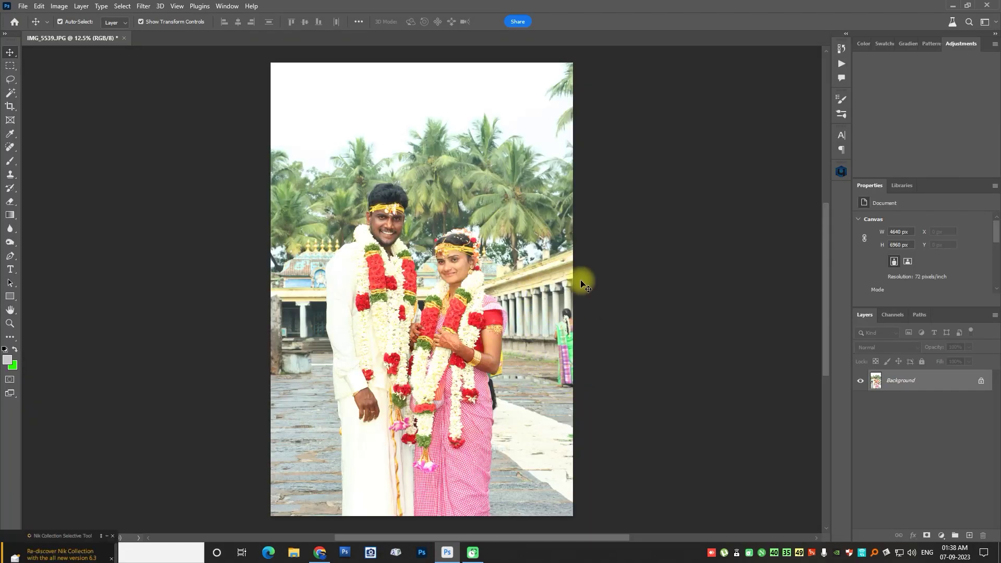
pyautogui.click(228, 6)
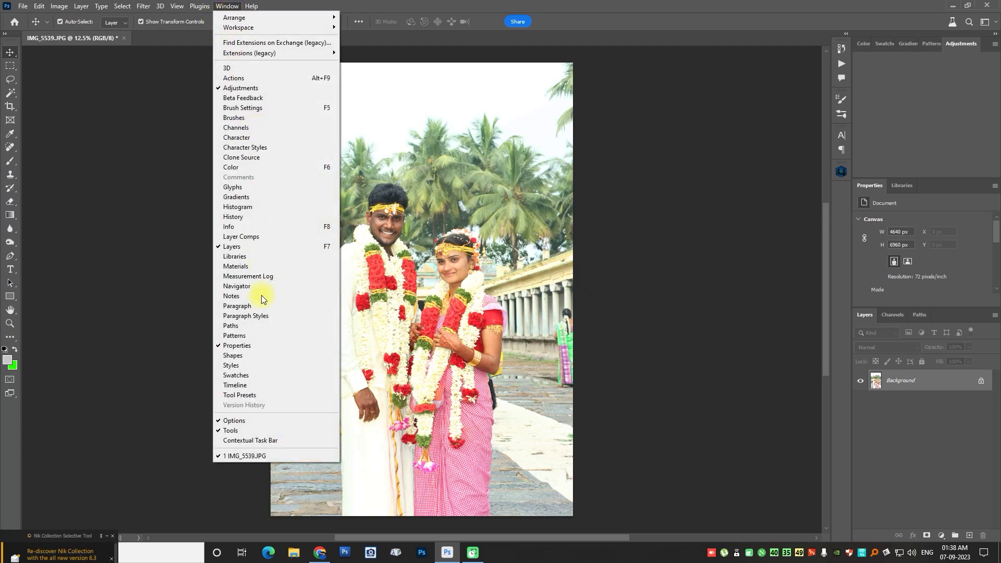
pyautogui.click(251, 440)
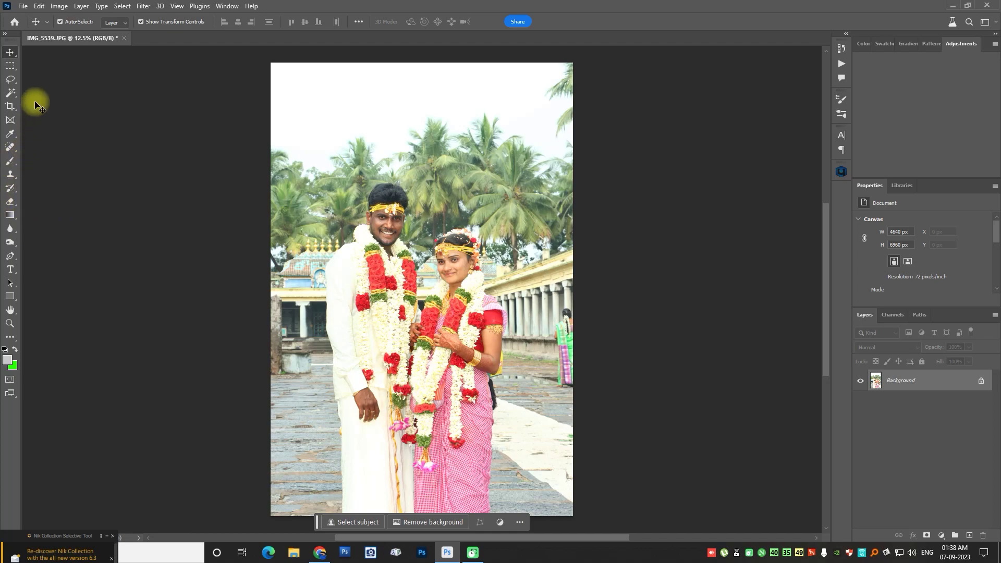
# Step: Lasso the groom's head, try Generative Fill, then deselect
pyautogui.click(11, 78)
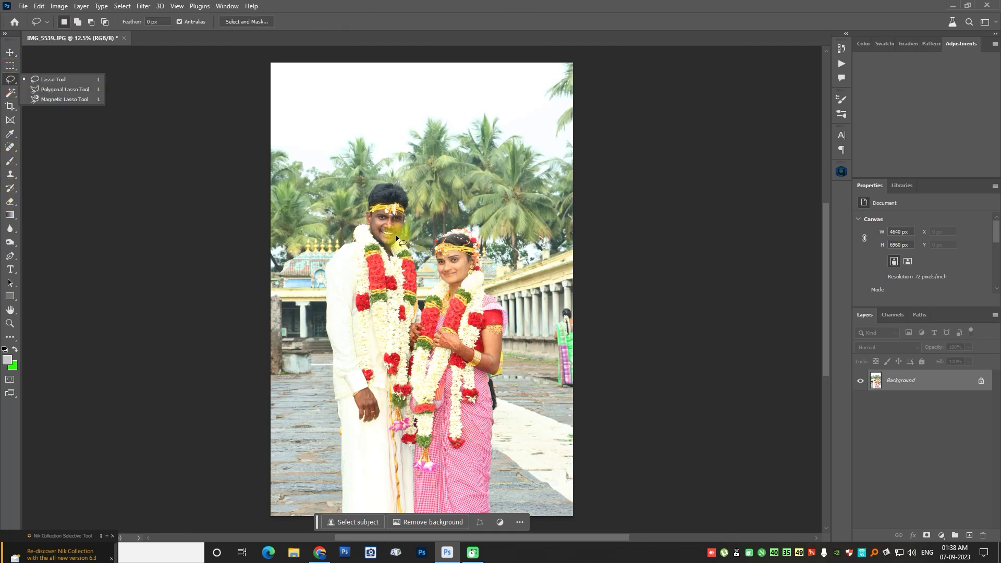
pyautogui.moveTo(386, 210); pyautogui.dragTo(391, 173)
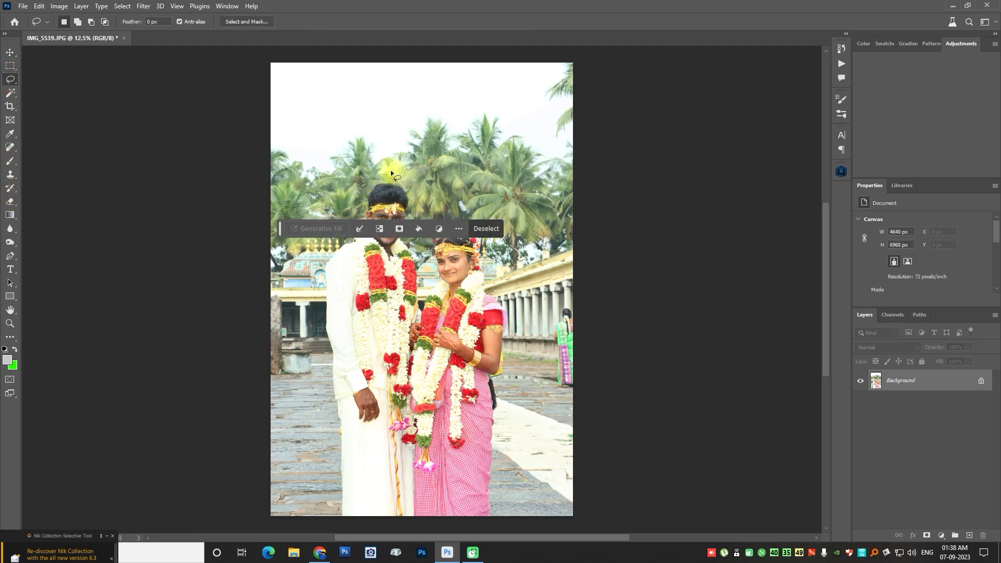
pyautogui.click(315, 230)
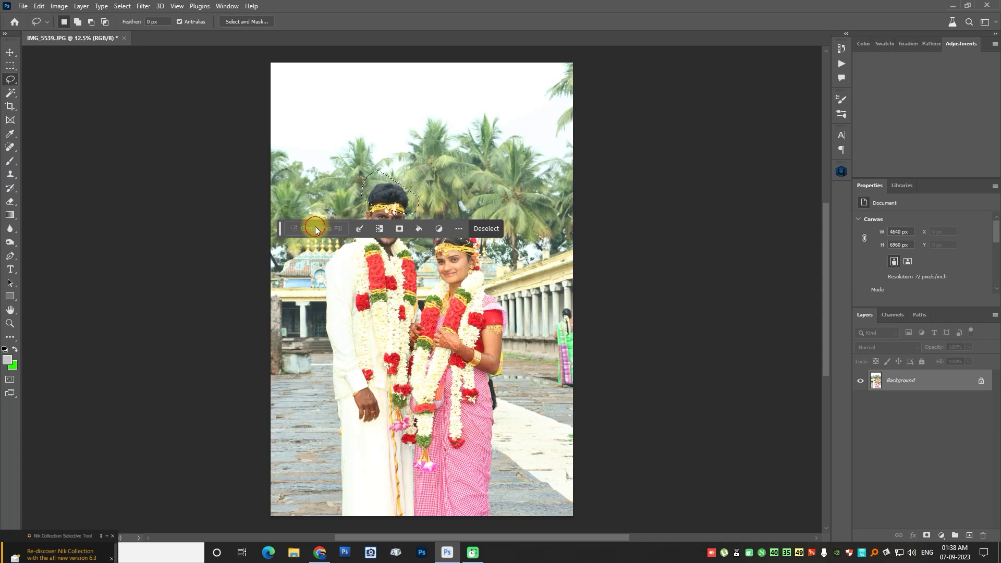
pyautogui.click(384, 199)
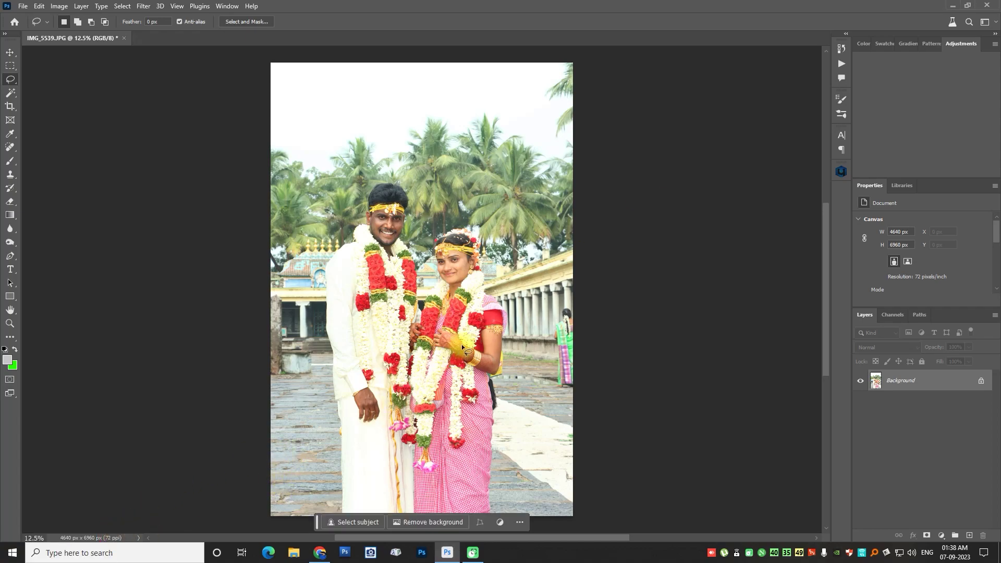
# Step: Choose Help > Sign In to bring up the Adobe ID sign-in page in Chrome
pyautogui.click(251, 6)
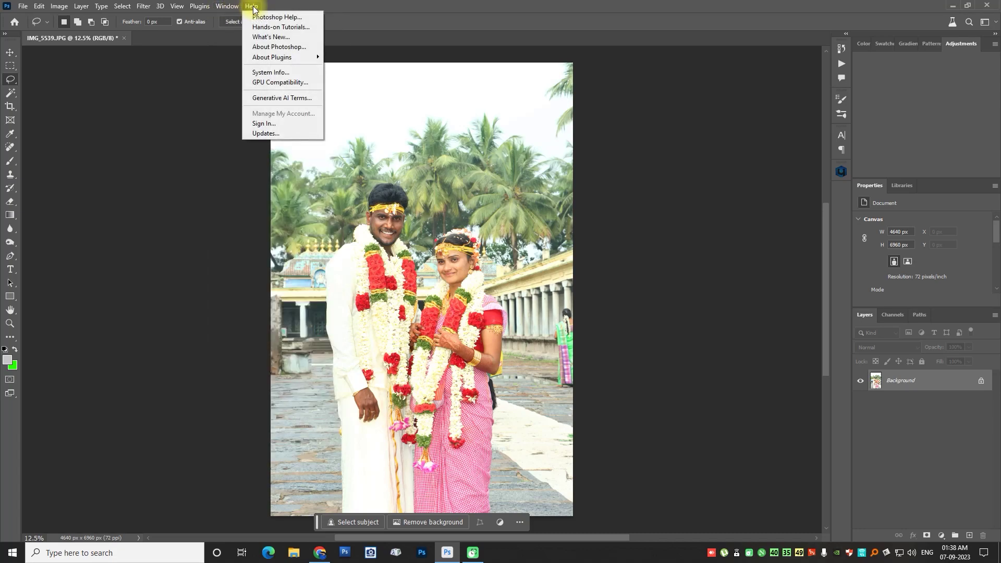
pyautogui.click(263, 125)
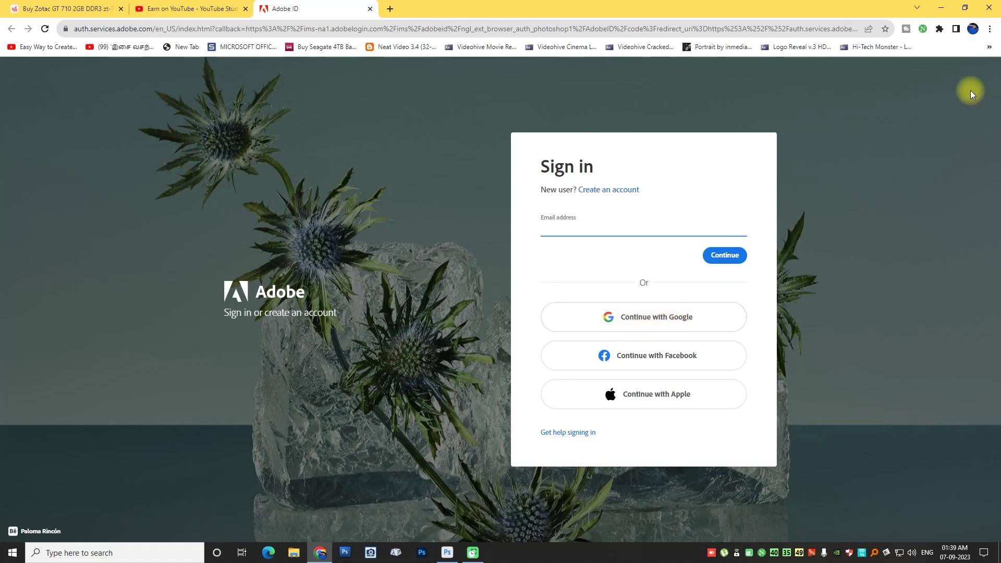
# Step: Check the Chrome profile and sign in to Adobe with the Google account
pyautogui.click(975, 30)
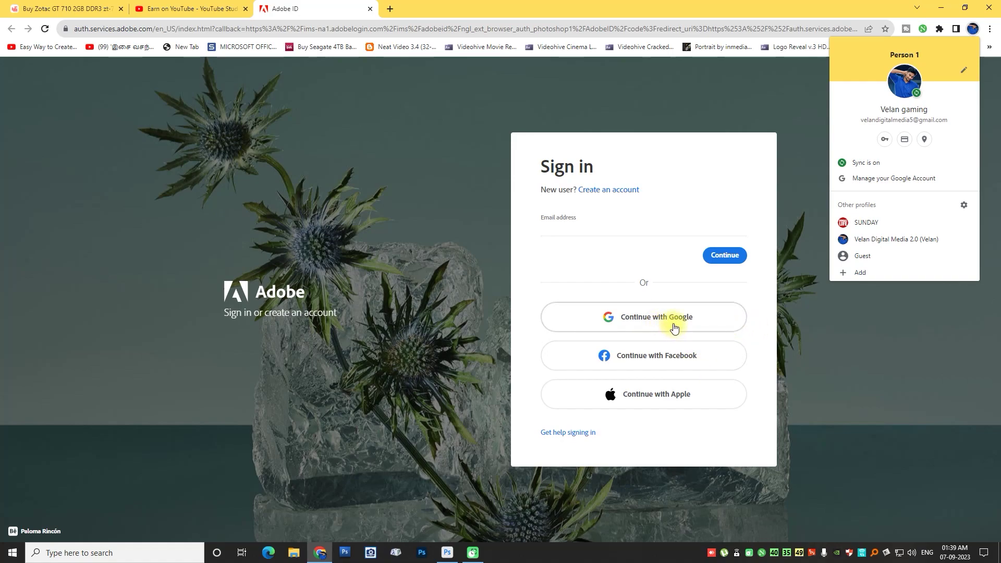
pyautogui.click(674, 326)
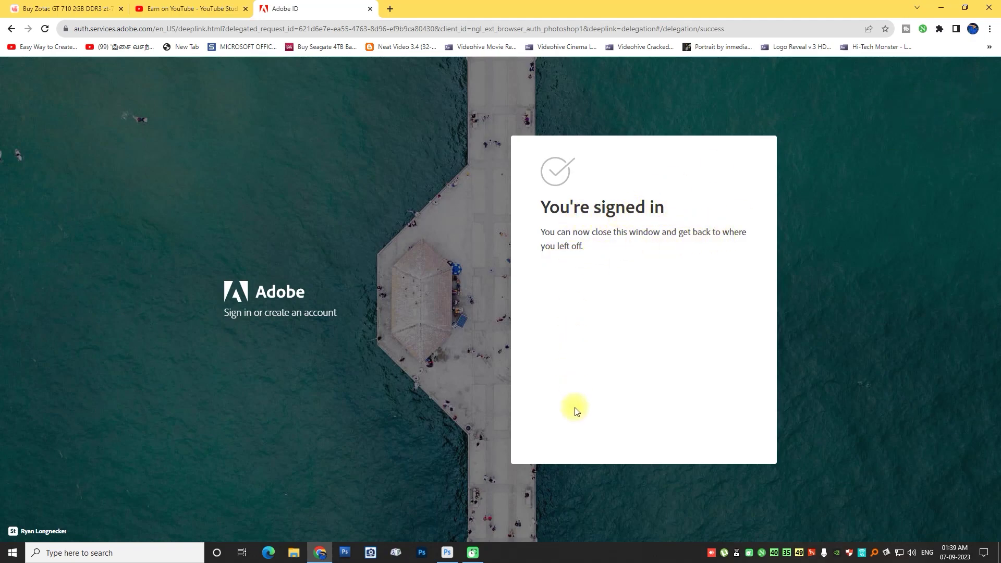
# Step: Close Photoshop to restart it and minimize Chrome
pyautogui.click(447, 554)
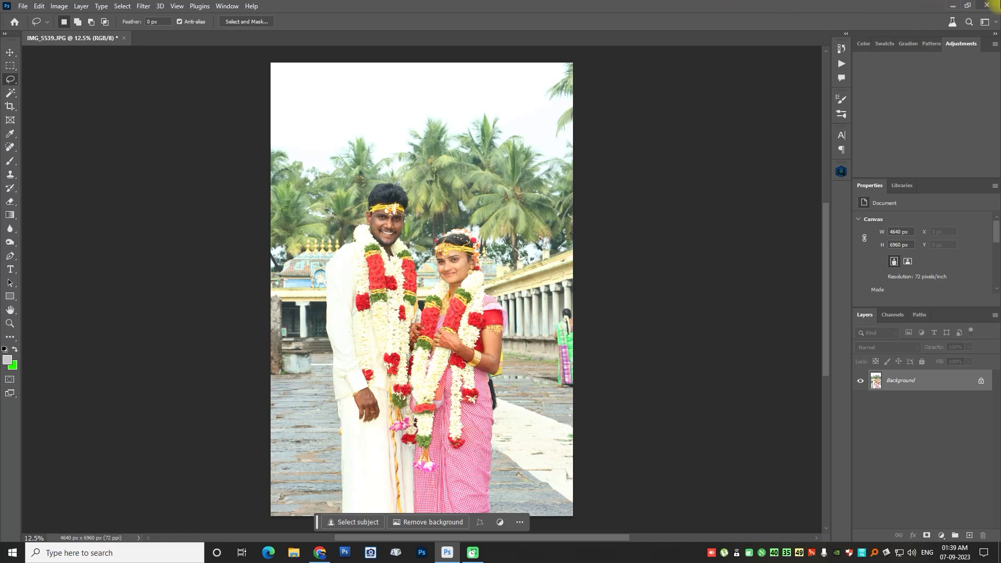
pyautogui.click(987, 5)
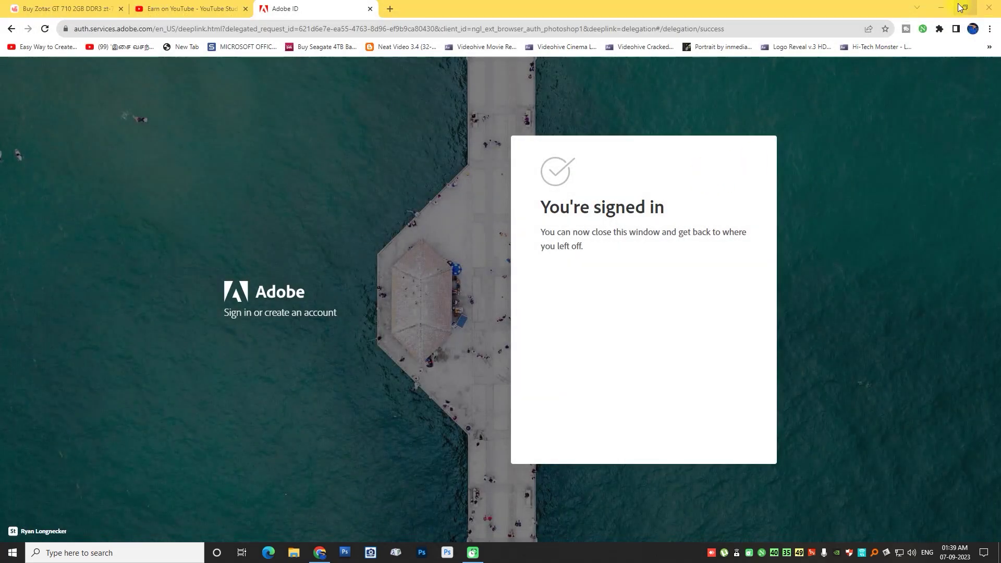
pyautogui.click(941, 8)
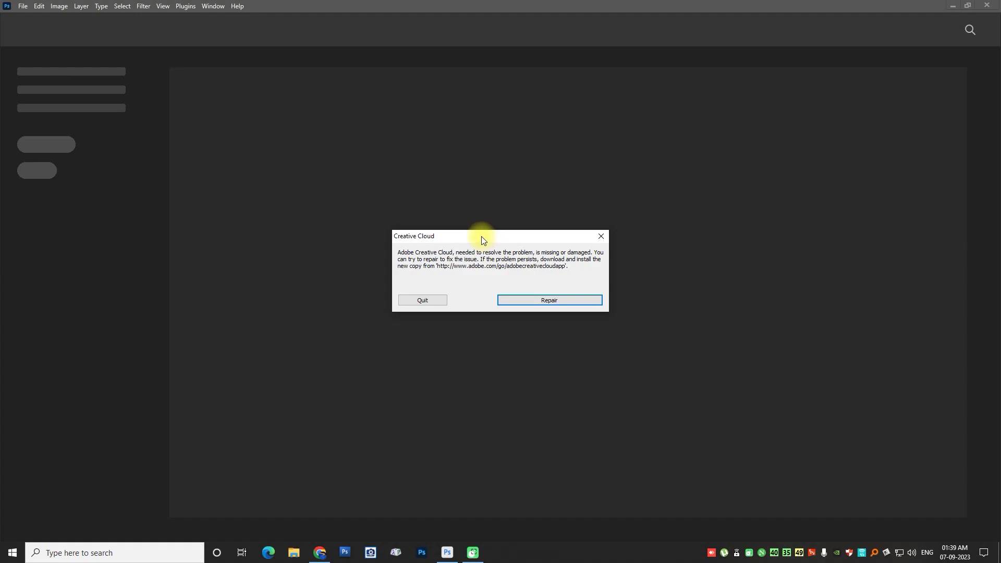
# Step: Move the Creative Cloud error dialog aside and quit it without repairing
pyautogui.moveTo(481, 237); pyautogui.dragTo(572, 300)
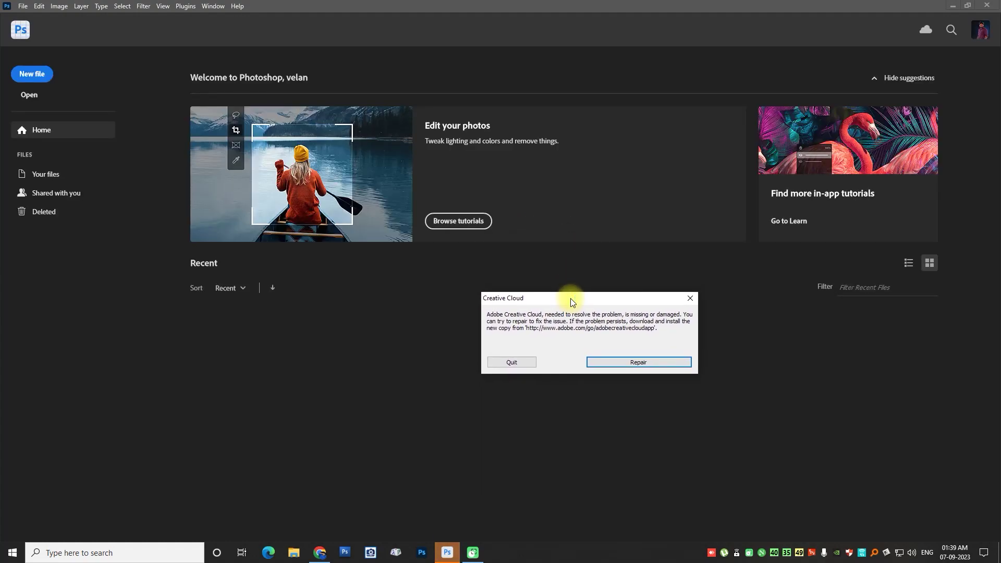
pyautogui.moveTo(608, 297); pyautogui.dragTo(632, 242)
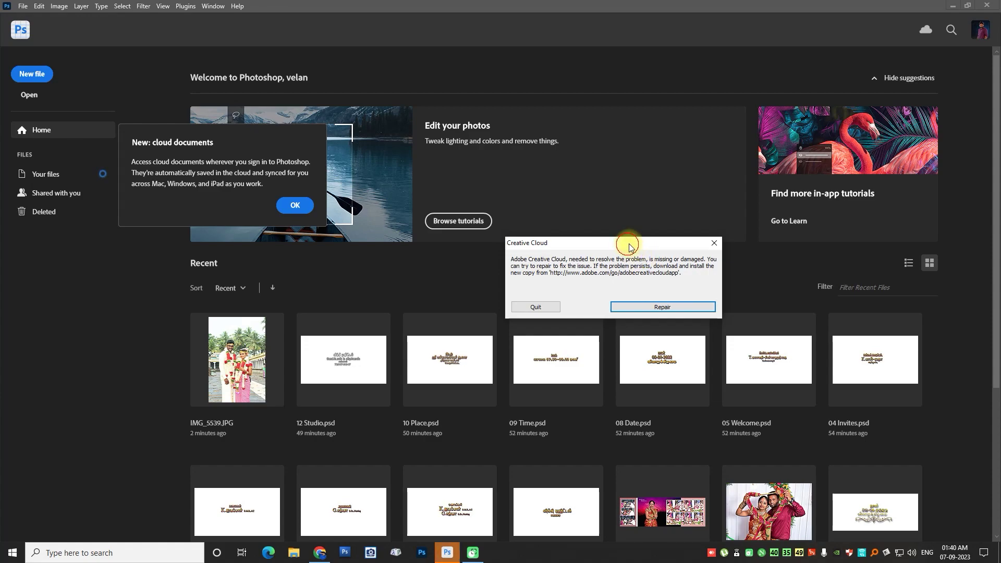
pyautogui.moveTo(632, 248)
pyautogui.mouseDown()
pyautogui.moveTo(655, 220)
pyautogui.moveTo(650, 230)
pyautogui.mouseUp()
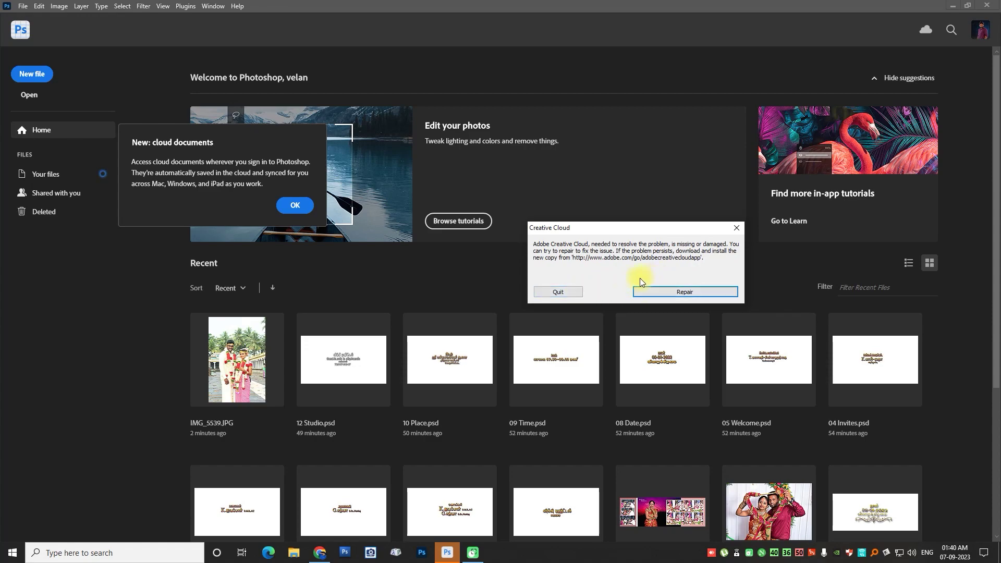
pyautogui.moveTo(608, 232); pyautogui.dragTo(627, 223)
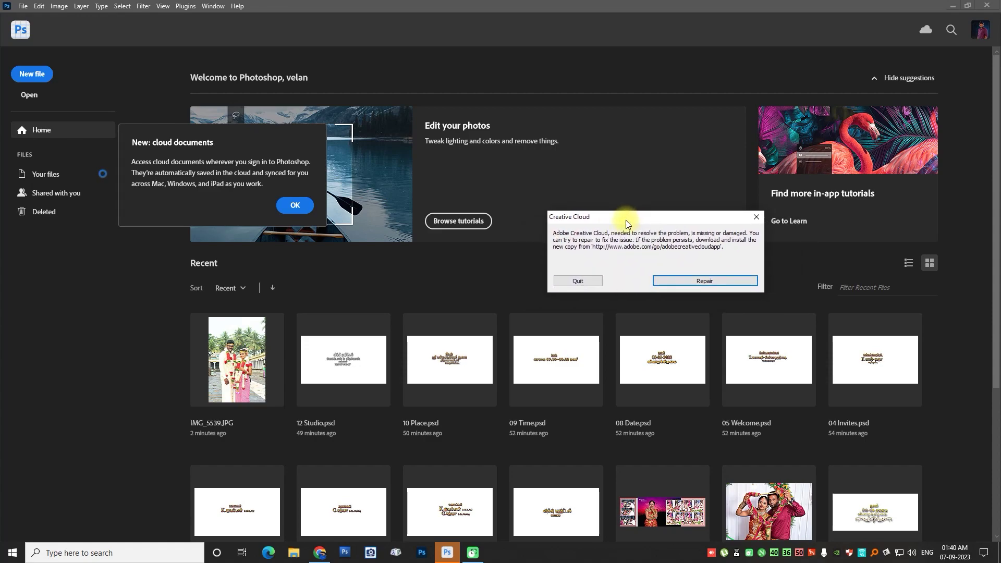
pyautogui.click(586, 282)
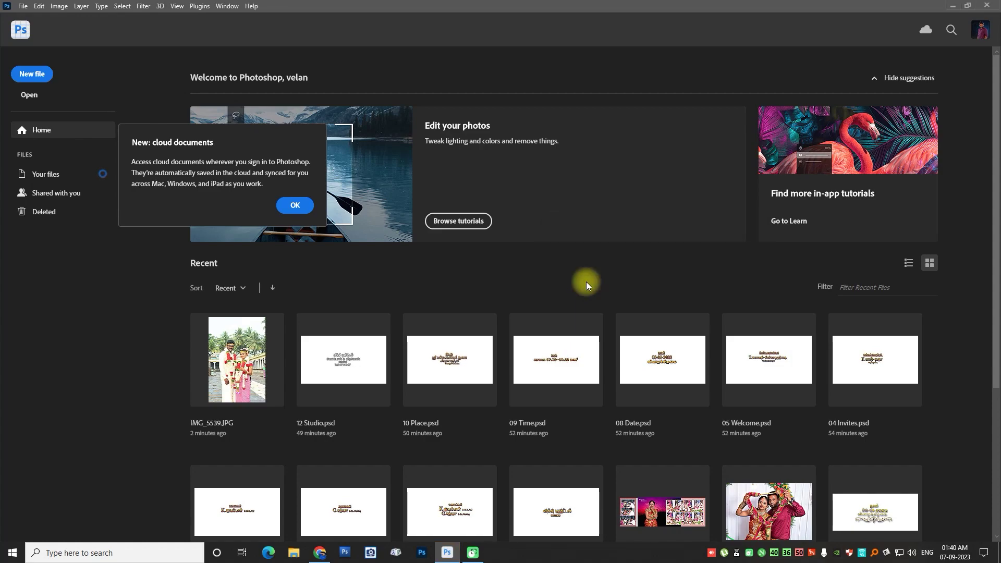
# Step: Confirm the signed-in Adobe account, hide Chrome, and dismiss the cloud documents notice
pyautogui.click(982, 32)
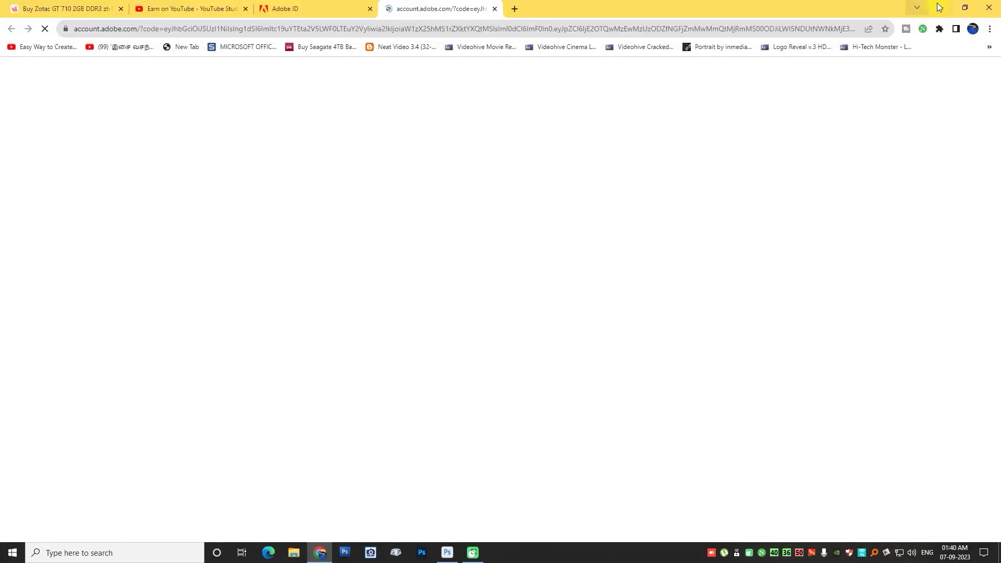
pyautogui.click(939, 7)
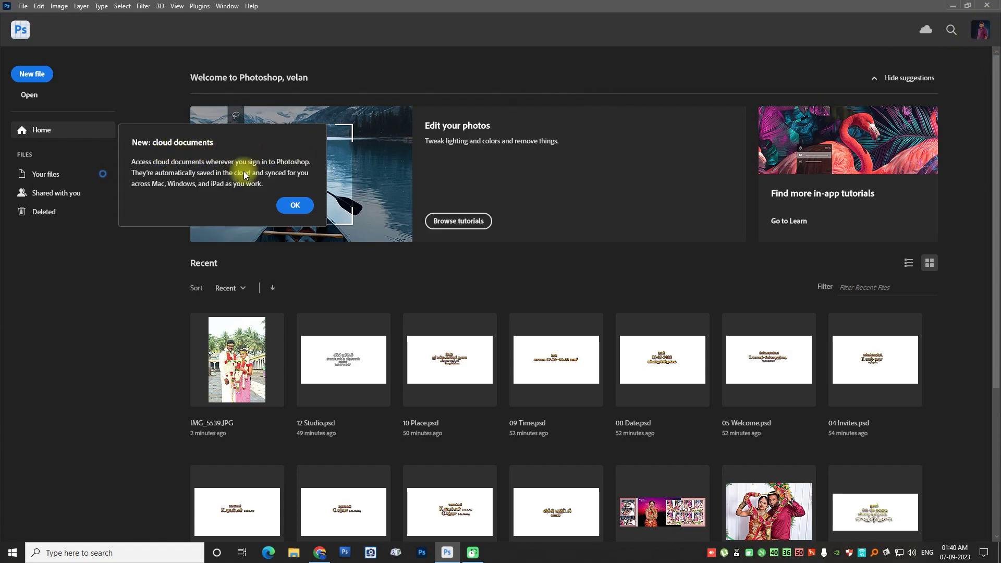
pyautogui.click(293, 204)
# Step: Reopen IMG_5539.JPG, lasso the groom's eyes, and Generative Fill with the prompt 'sun glass'
pyautogui.click(243, 361)
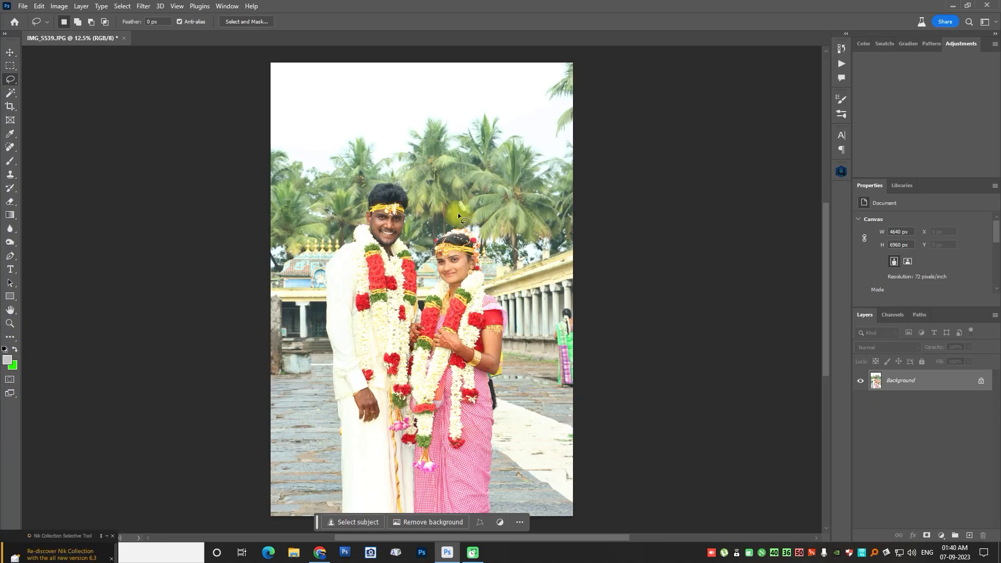
pyautogui.moveTo(386, 179); pyautogui.dragTo(397, 188)
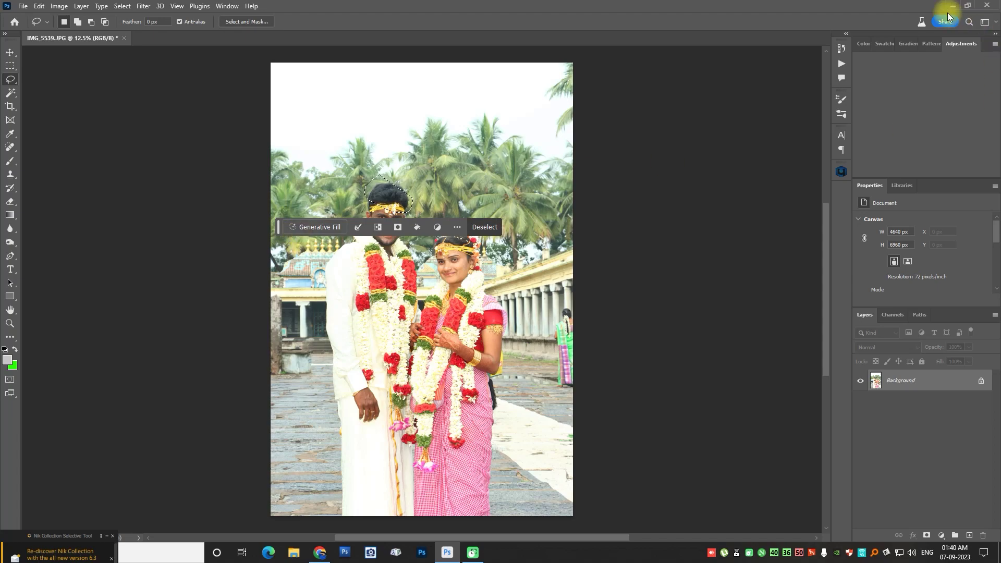
pyautogui.click(333, 230)
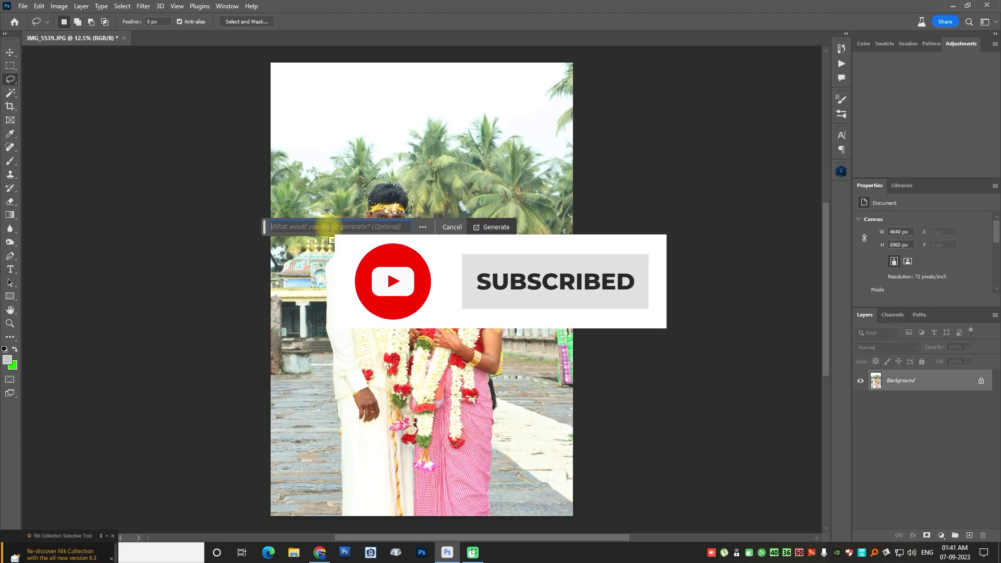
pyautogui.write('sun')
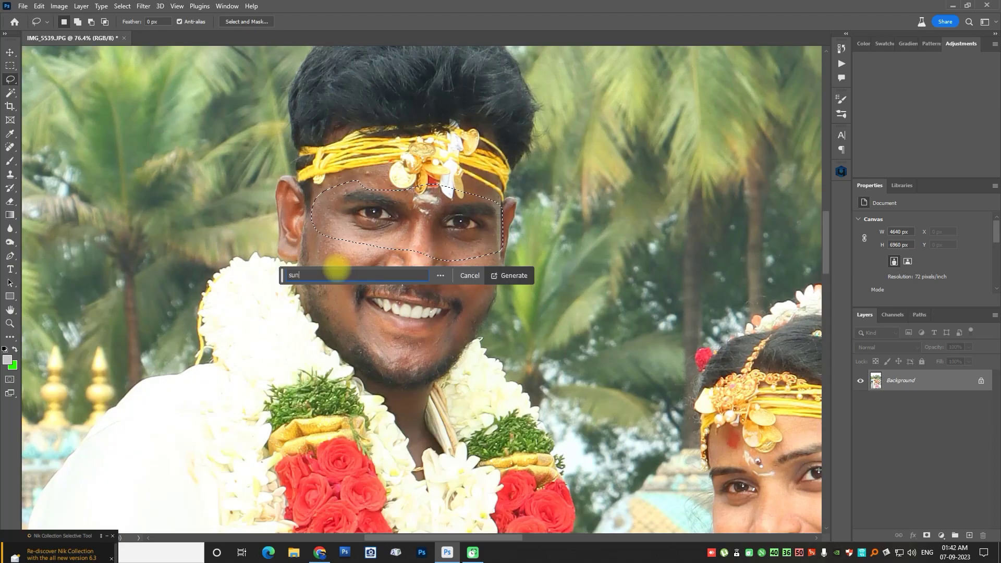
pyautogui.write(' g')
pyautogui.write('lass')
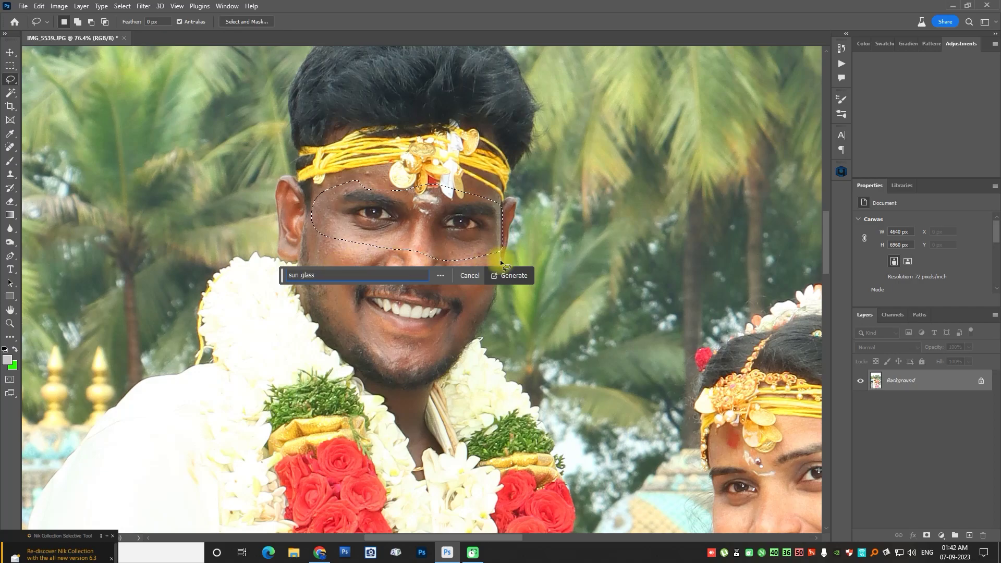
pyautogui.click(503, 274)
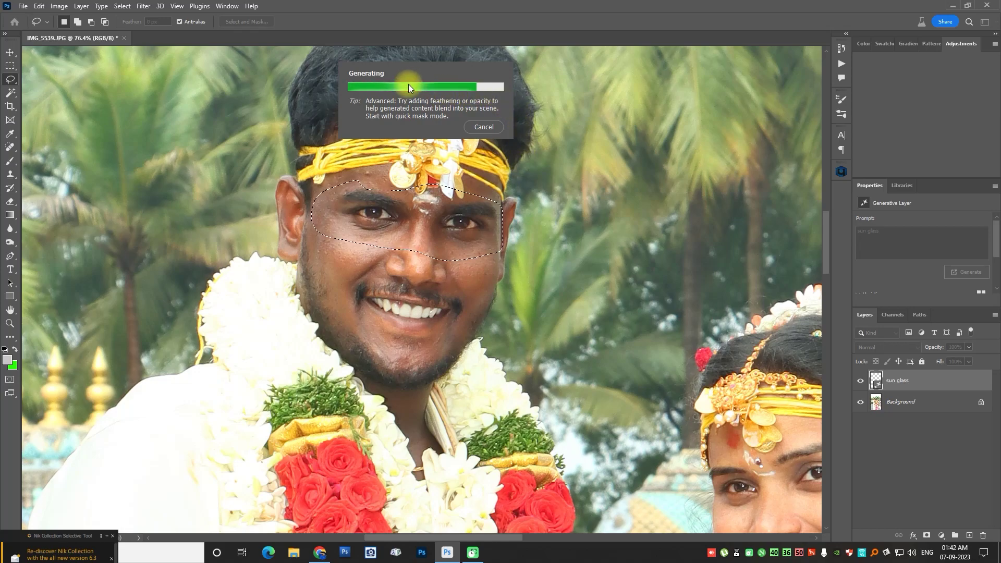
# Step: Dismiss the Nik Collection notice and cycle variations 1/3 to 3/3, landing on blue sunglasses
pyautogui.click(112, 536)
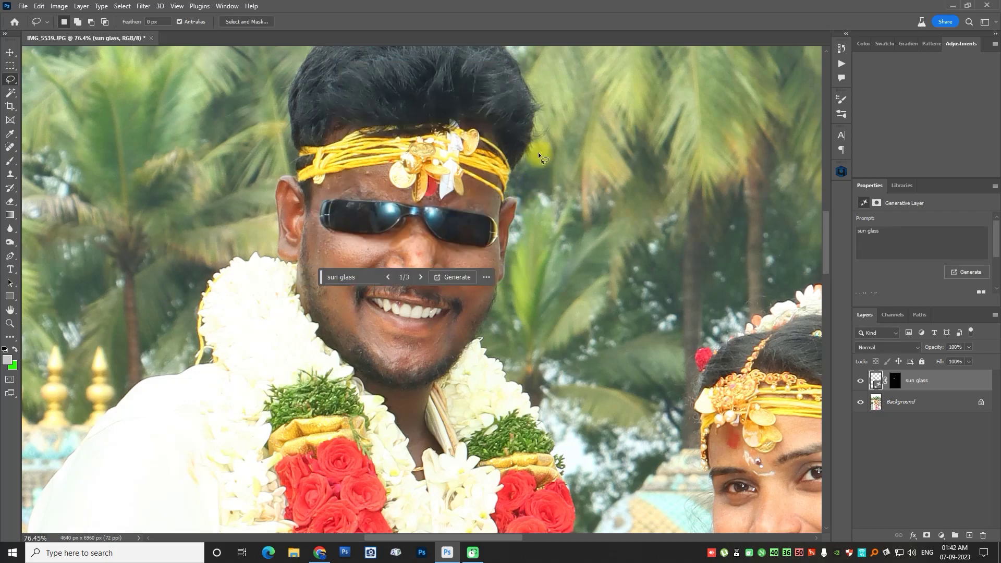
pyautogui.click(421, 277)
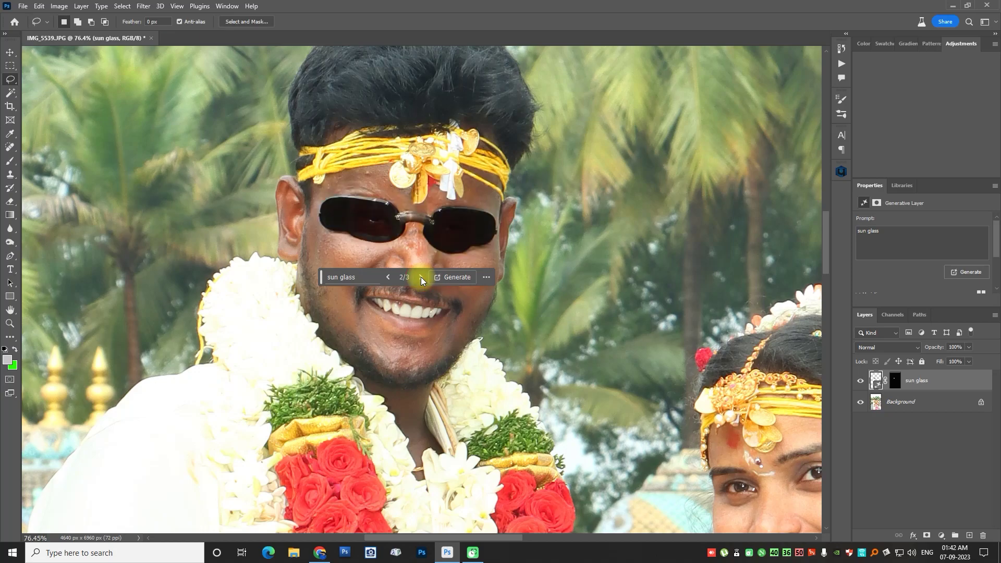
pyautogui.click(421, 277)
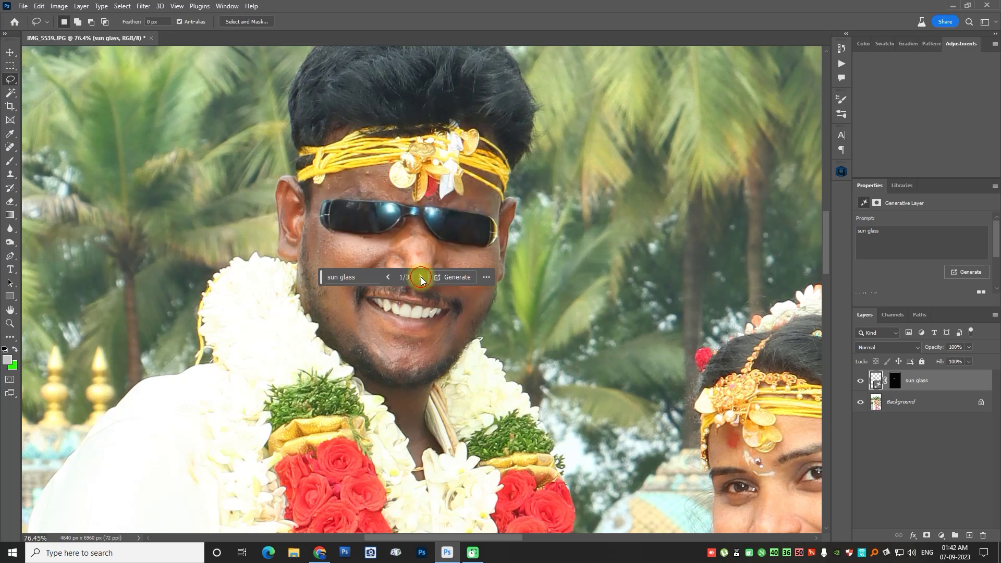
pyautogui.click(421, 276)
pyautogui.click(421, 277)
pyautogui.click(421, 277)
pyautogui.click(421, 277)
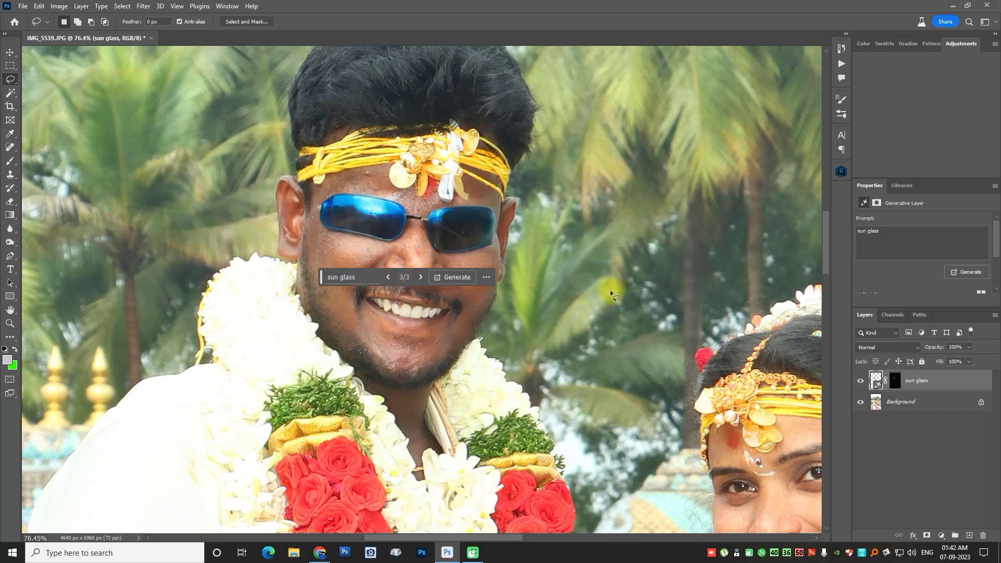
pyautogui.click(486, 277)
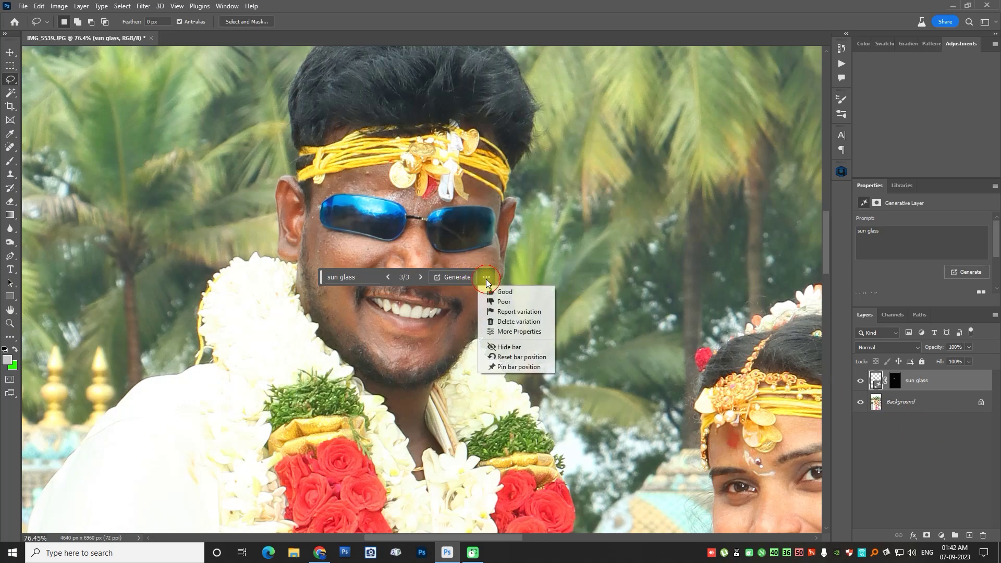
# Step: Hide the generation prompt bar, dismiss its tip, and open Filter > Neural Filters
pyautogui.click(514, 348)
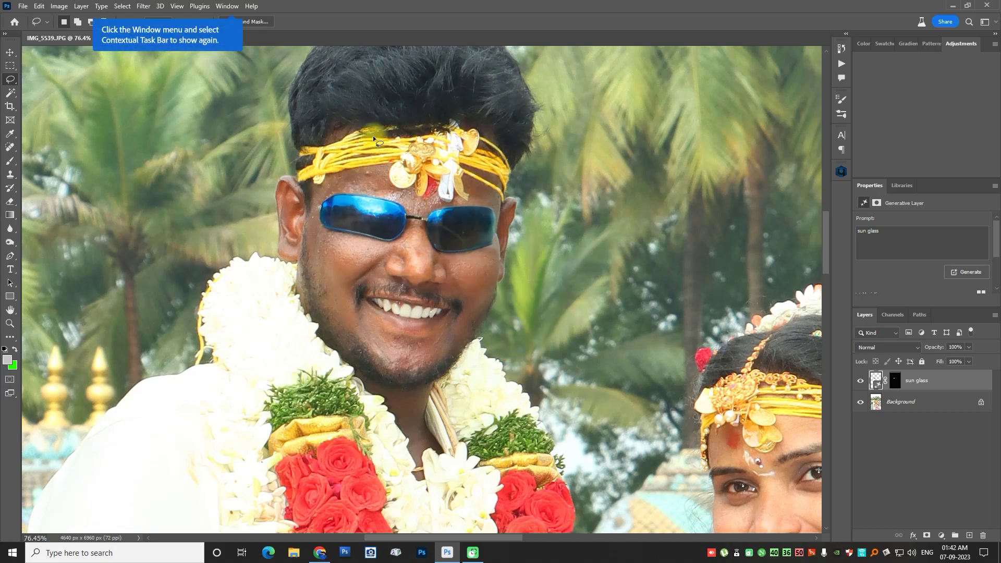
pyautogui.click(350, 26)
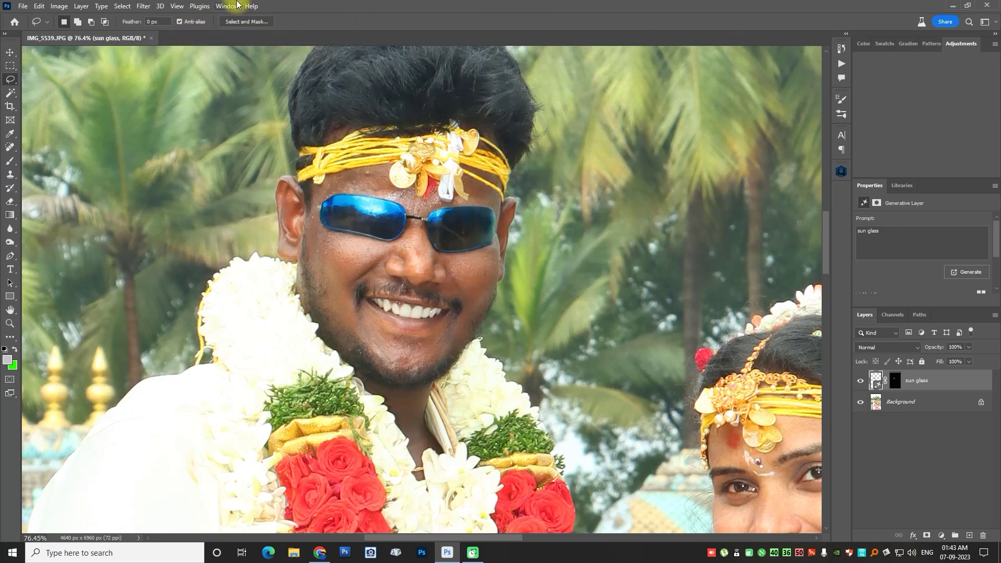
pyautogui.click(148, 7)
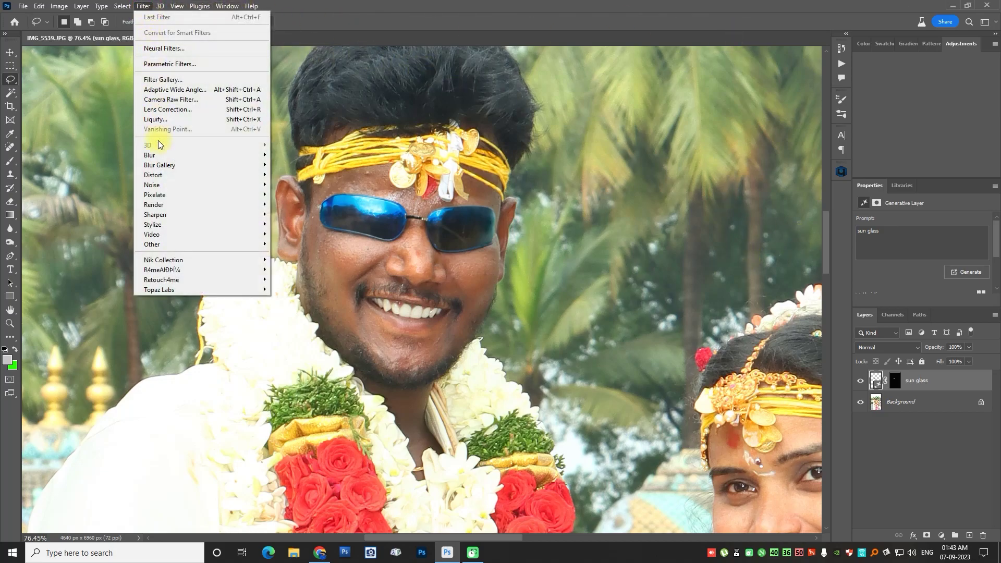
pyautogui.click(177, 48)
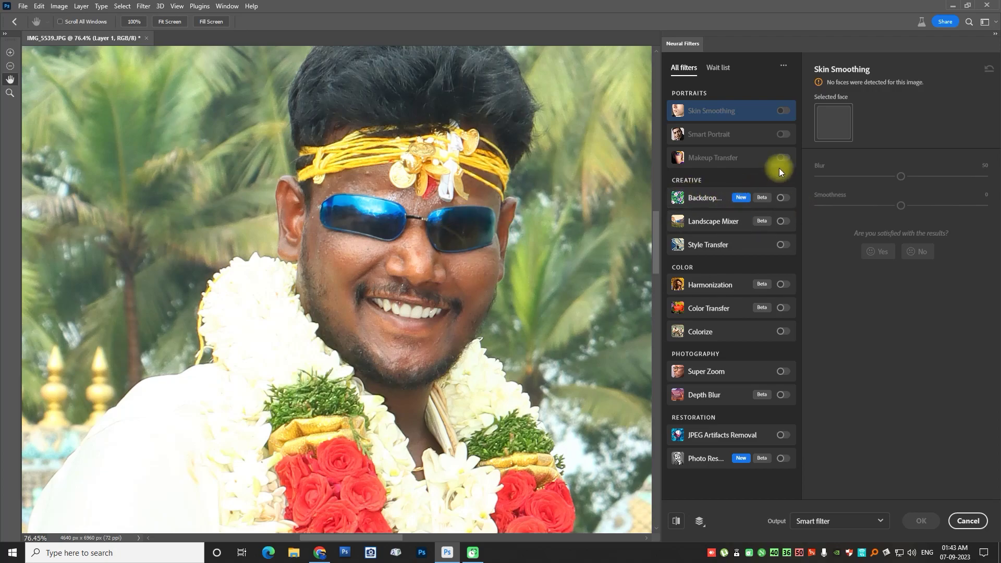
# Step: Zoom out to view the whole couple photo in Neural Filters
pyautogui.hotkey('ctrl', '-')
pyautogui.hotkey('ctrl', '-')
pyautogui.hotkey('ctrl', '-')
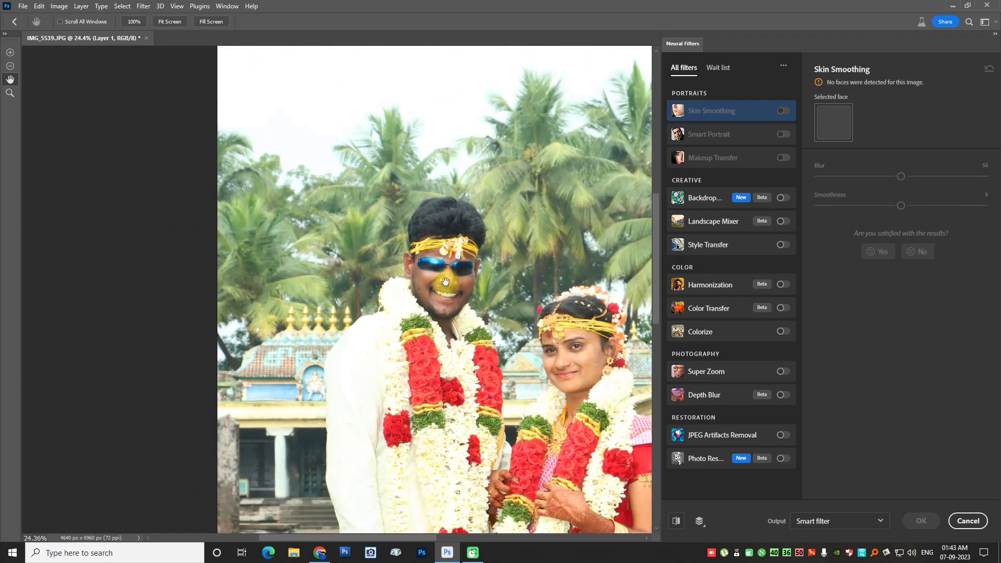
pyautogui.scroll(2, 451, 276)
pyautogui.scroll(2, 452, 276)
pyautogui.scroll(2, 453, 275)
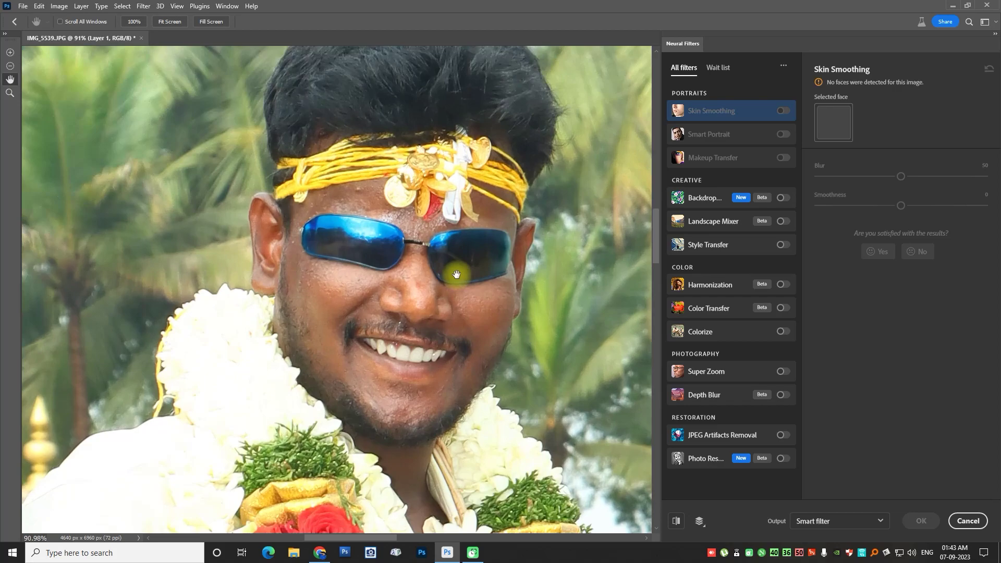
pyautogui.scroll(1, 456, 275)
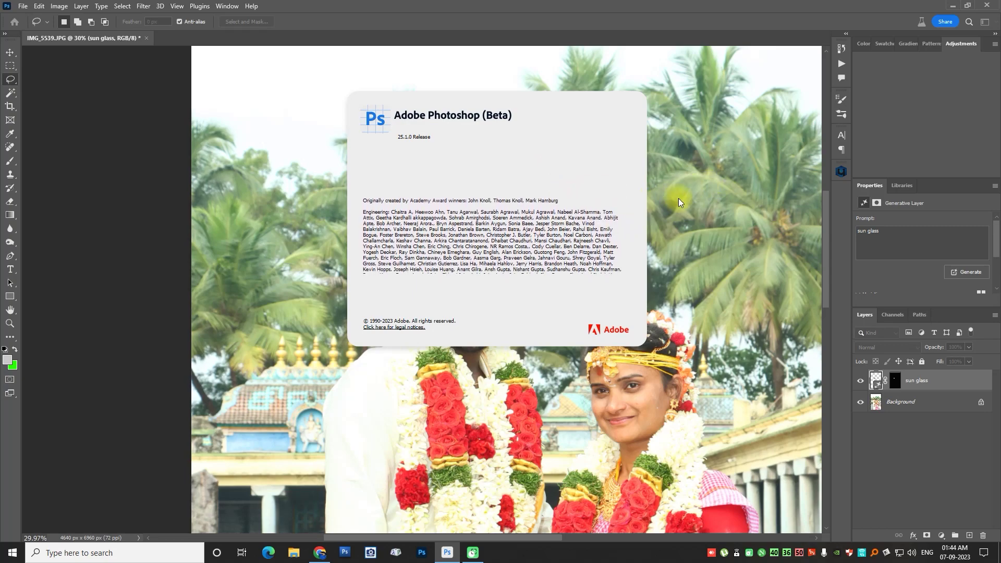
# Step: Close the About splash and zoom in and out to review the groom's blue sunglasses
pyautogui.click(646, 201)
pyautogui.scroll(-2, 503, 194)
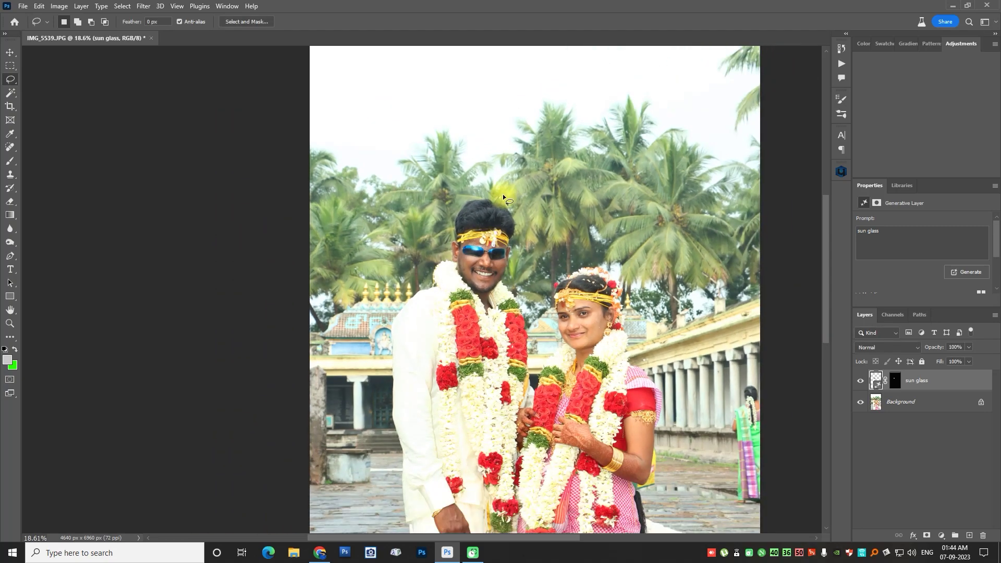
pyautogui.scroll(-2, 503, 192)
pyautogui.scroll(1, 503, 193)
pyautogui.scroll(2, 503, 192)
pyautogui.scroll(1, 498, 191)
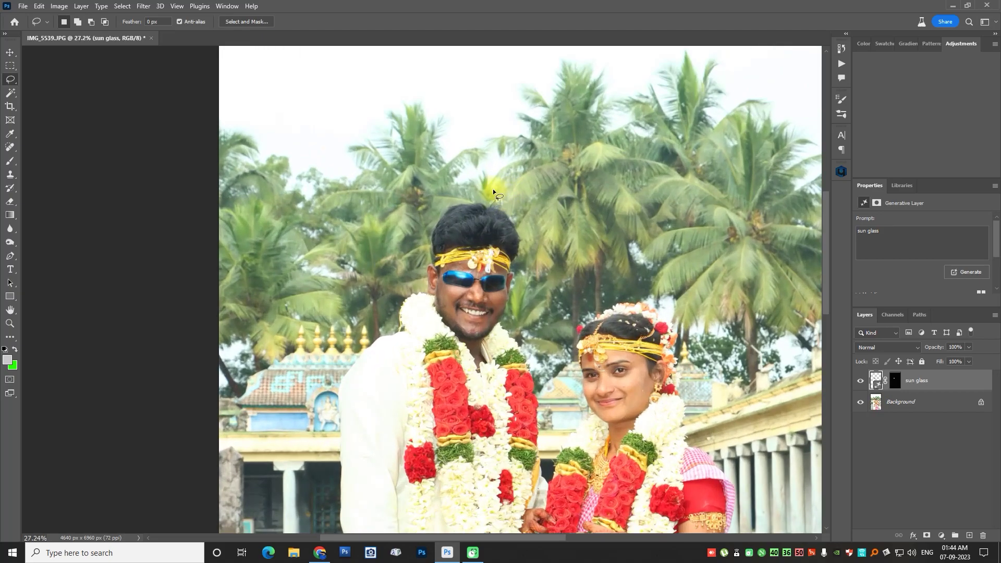
pyautogui.scroll(3, 492, 188)
pyautogui.scroll(-4, 491, 187)
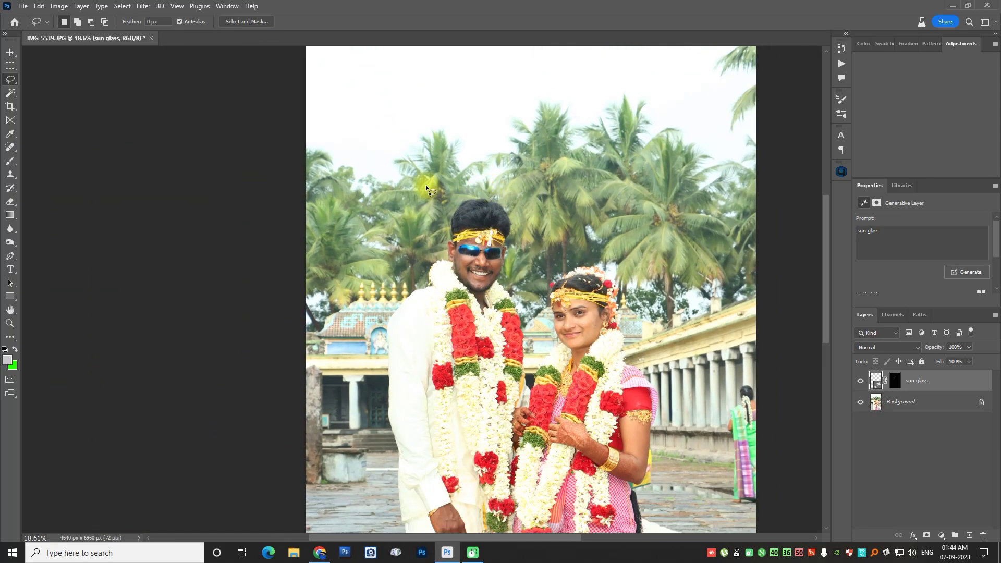
pyautogui.scroll(-2, 468, 226)
pyautogui.scroll(-1, 442, 236)
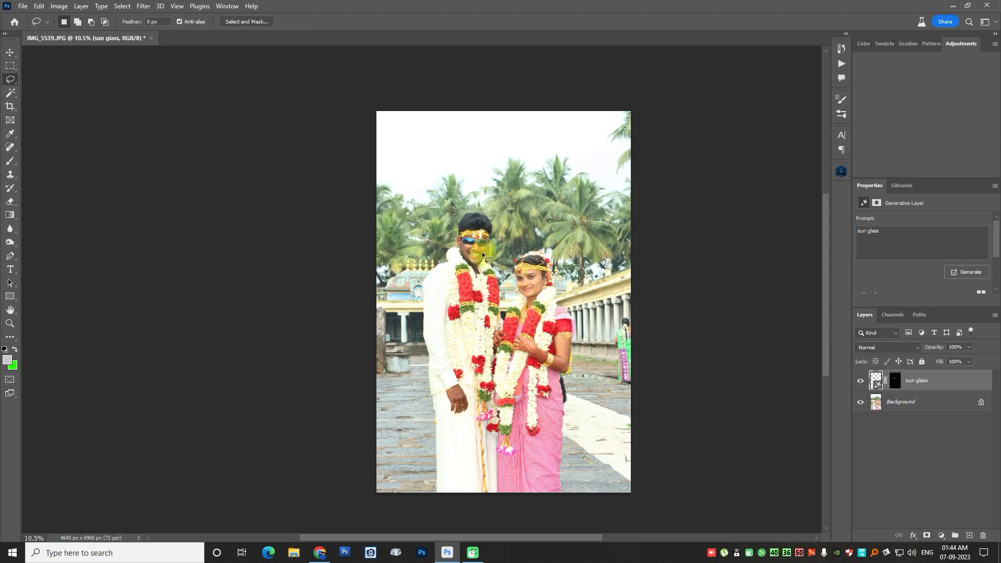
# Step: Zoom back to the full couple photo and quit Photoshop with Ctrl+Q
pyautogui.scroll(2, 480, 251)
pyautogui.scroll(2, 478, 250)
pyautogui.scroll(2, 477, 250)
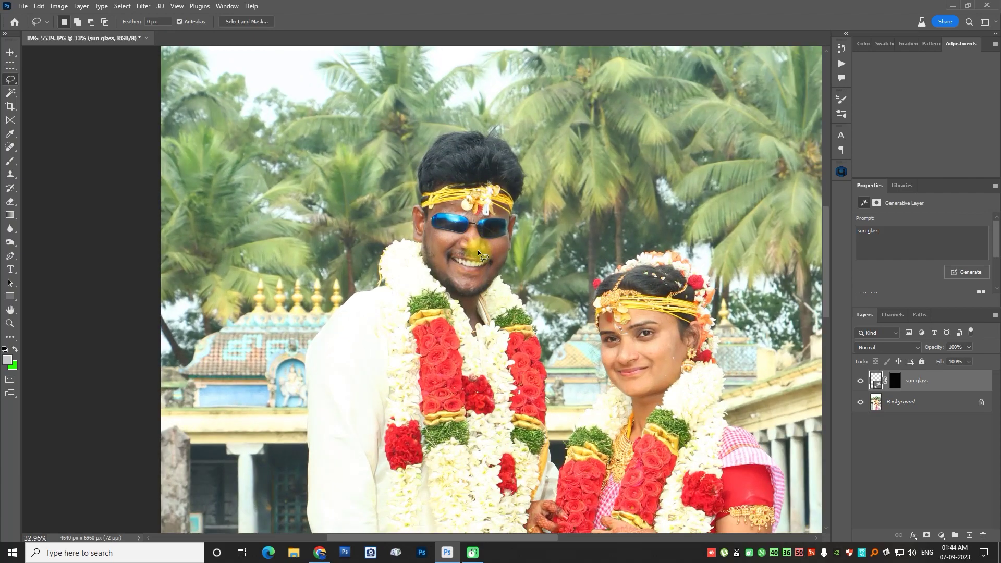
pyautogui.scroll(1, 477, 249)
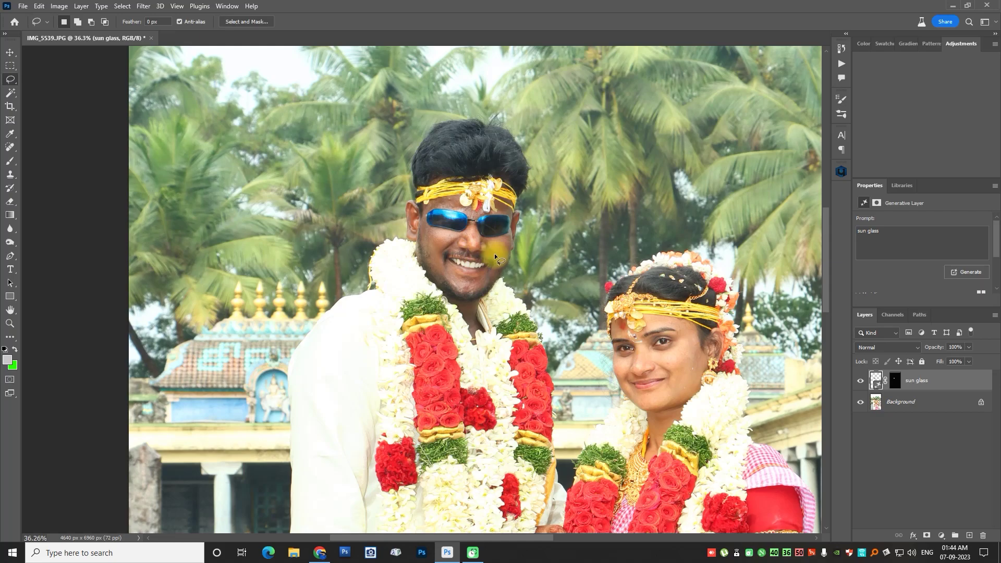
pyautogui.hotkey('ctrl', 'q')
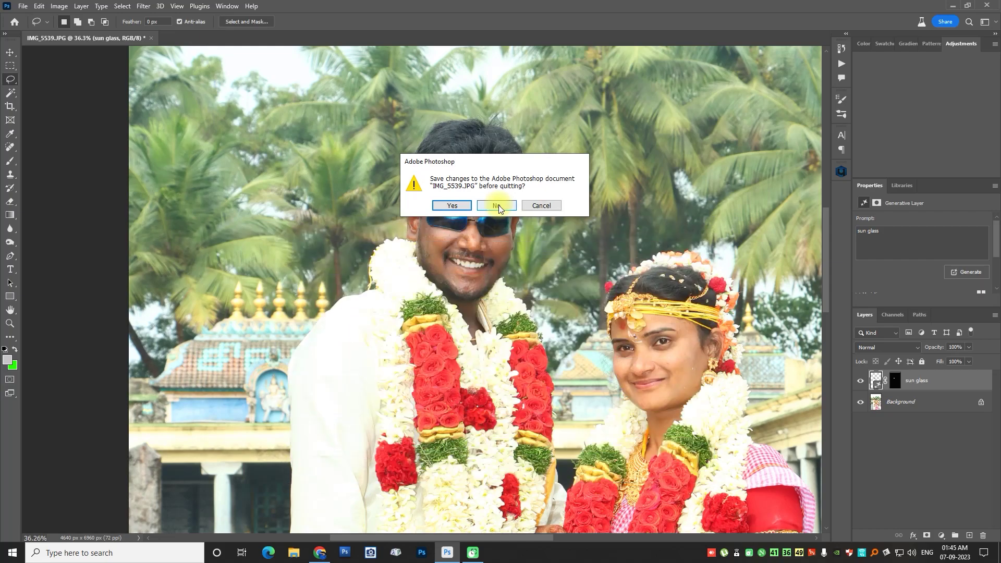
# Step: Decline saving IMG_5539.JPG so it closes without its changes
pyautogui.click(499, 207)
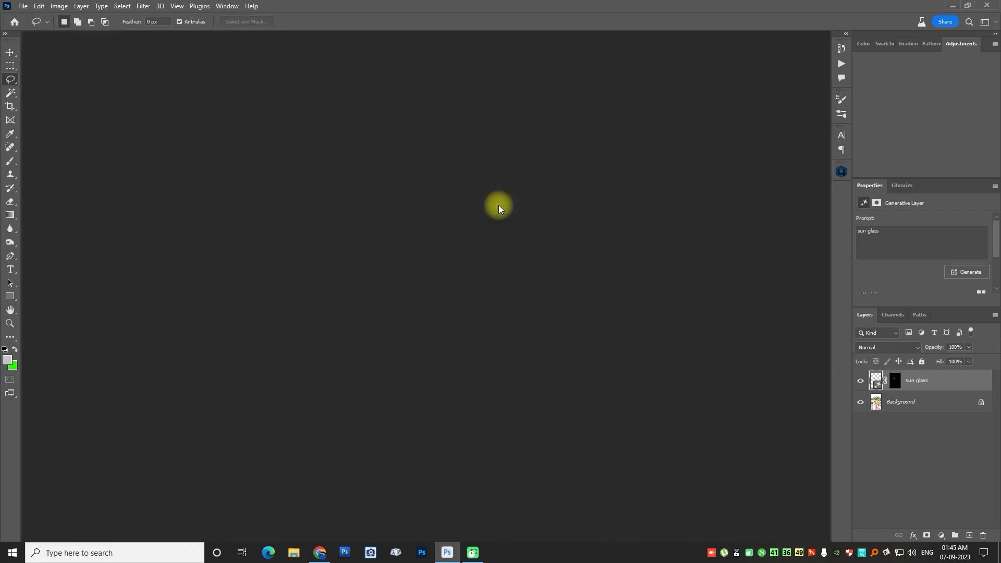